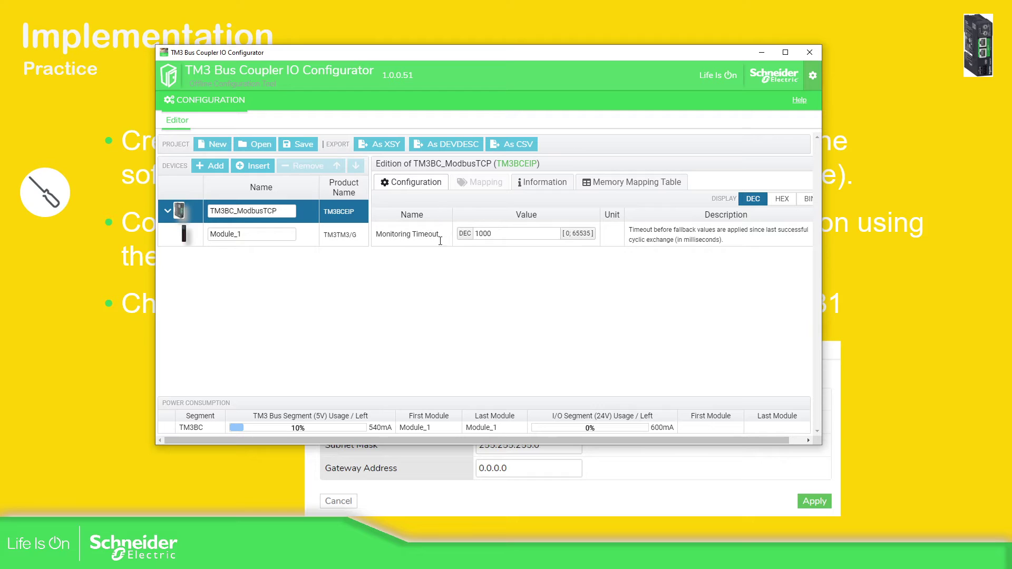
Choose 0 - 10 V as the Type for Module_1's inputs IW0, IW1 and output QW0.
double_click(477, 233)
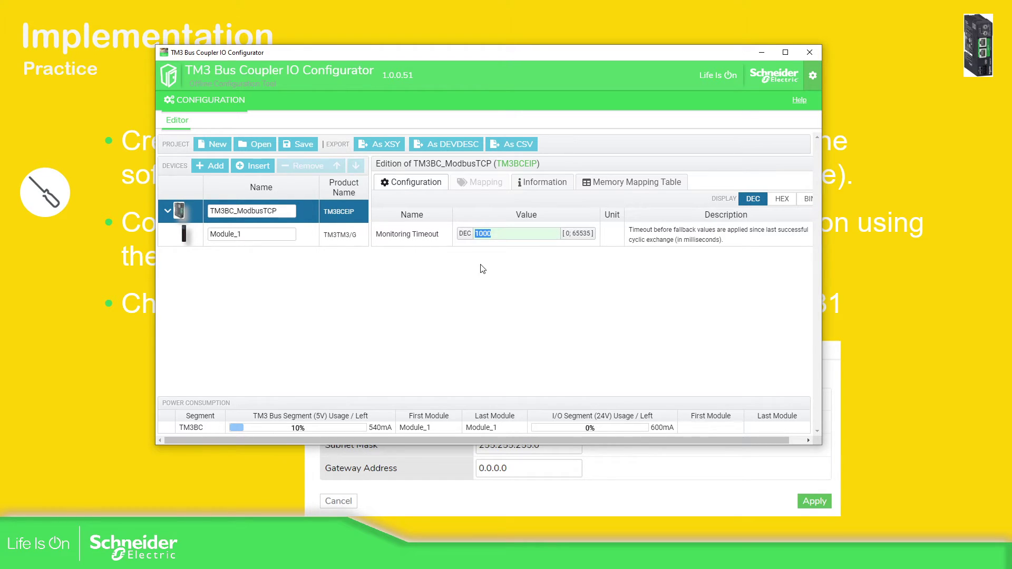
click(226, 224)
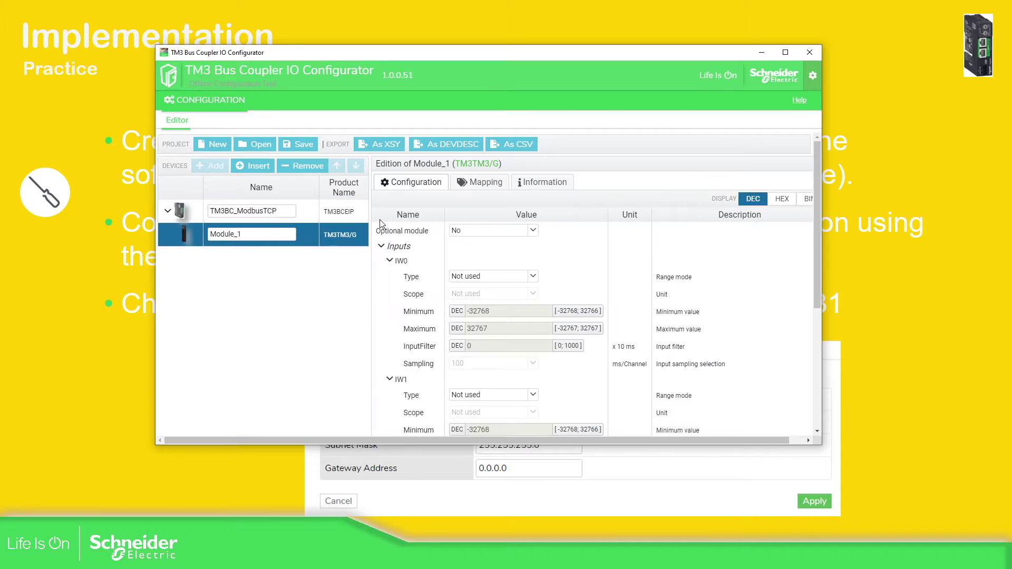
click(501, 280)
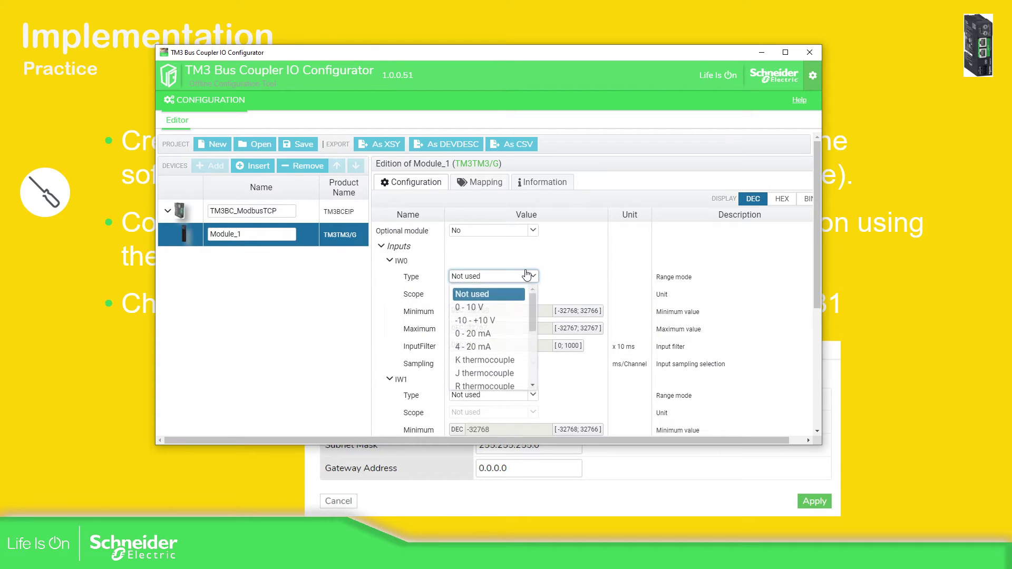
click(475, 307)
scroll(519, 262, down, 2)
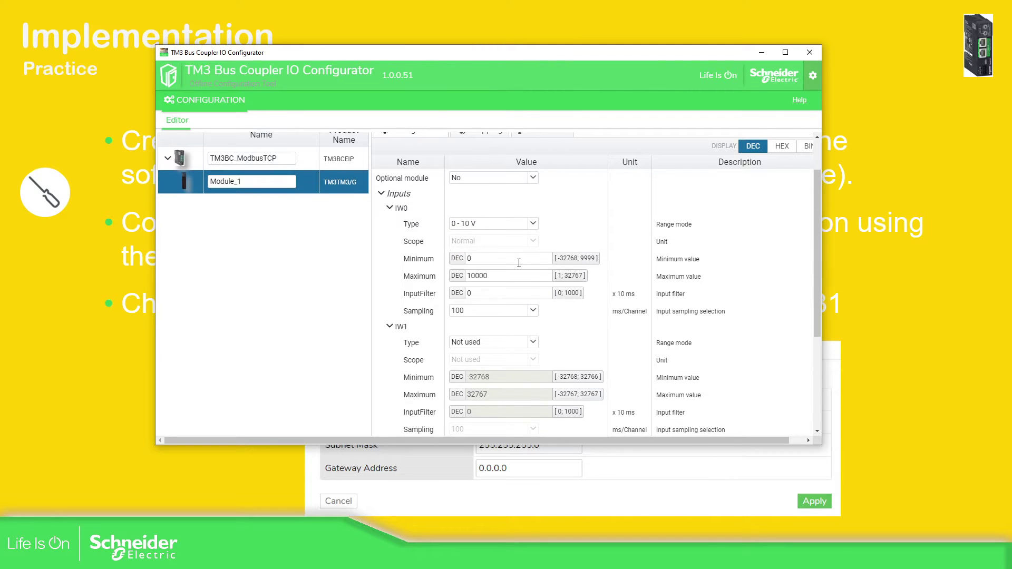
click(529, 342)
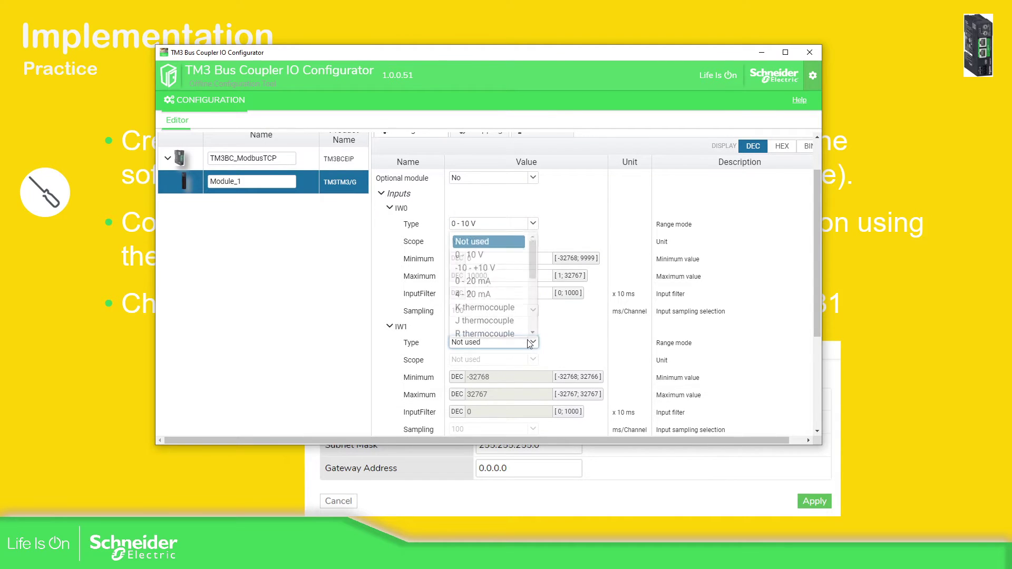
click(477, 253)
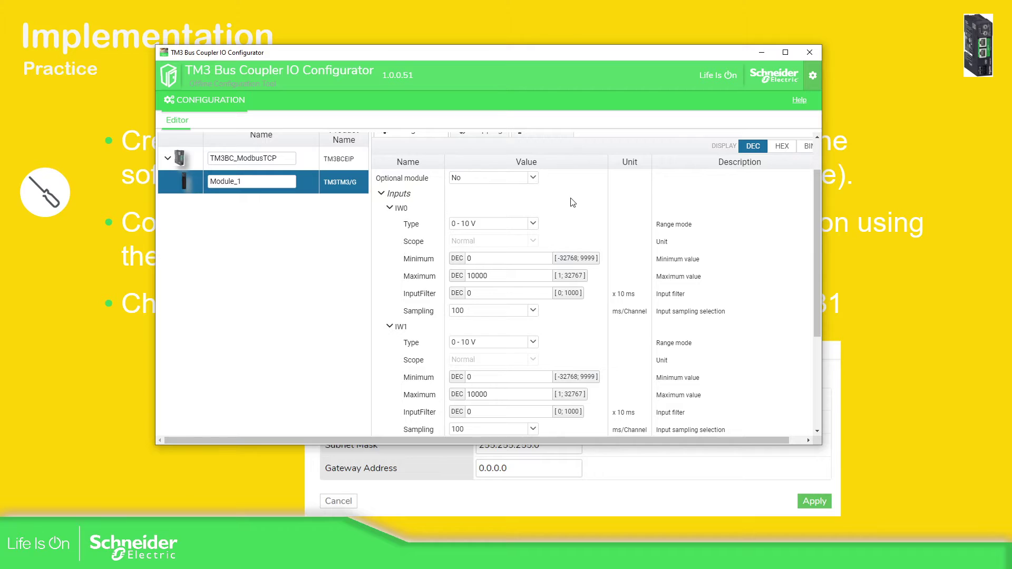
scroll(523, 364, down, 3)
click(524, 313)
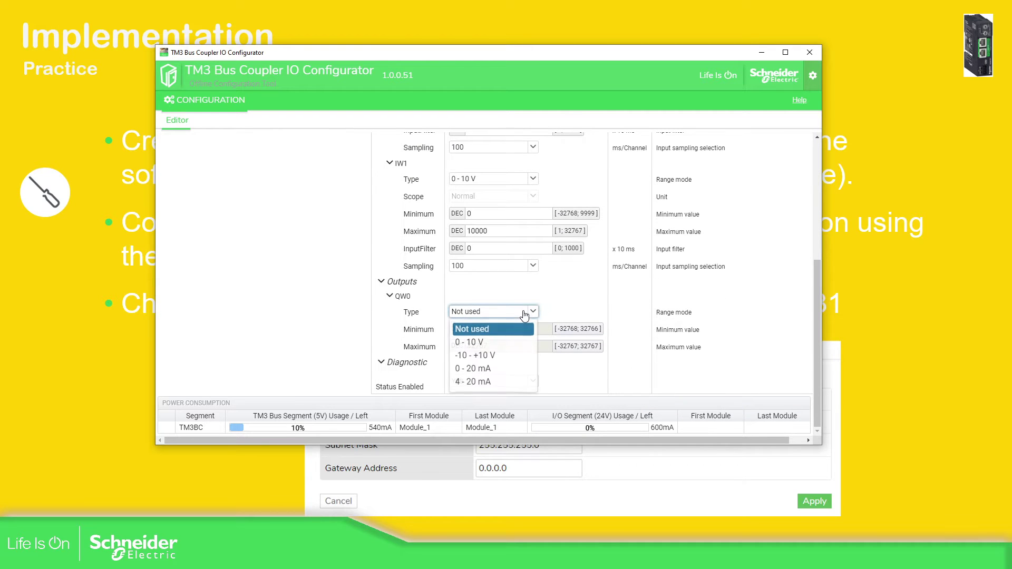
click(469, 342)
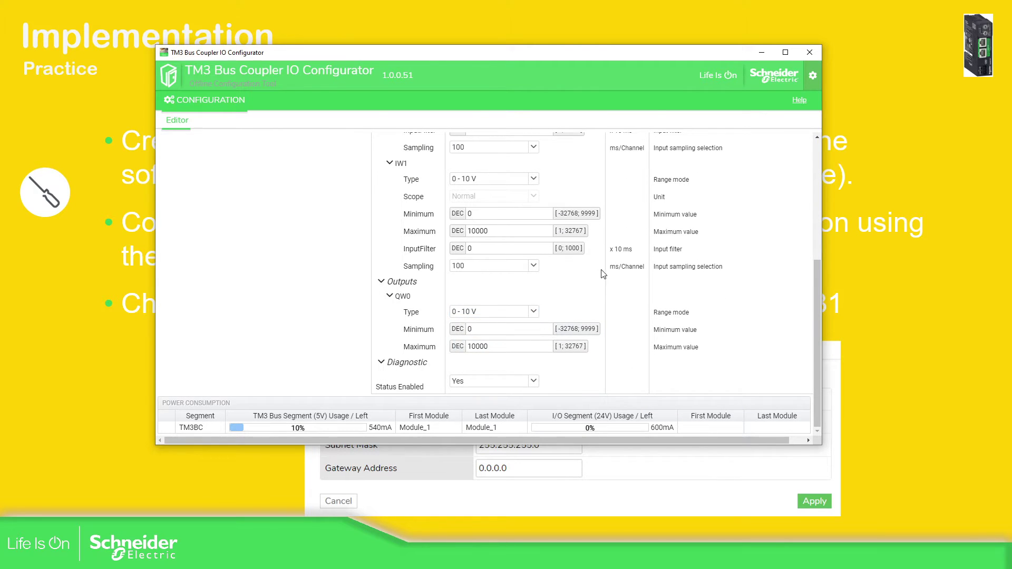
scroll(604, 274, up, 10)
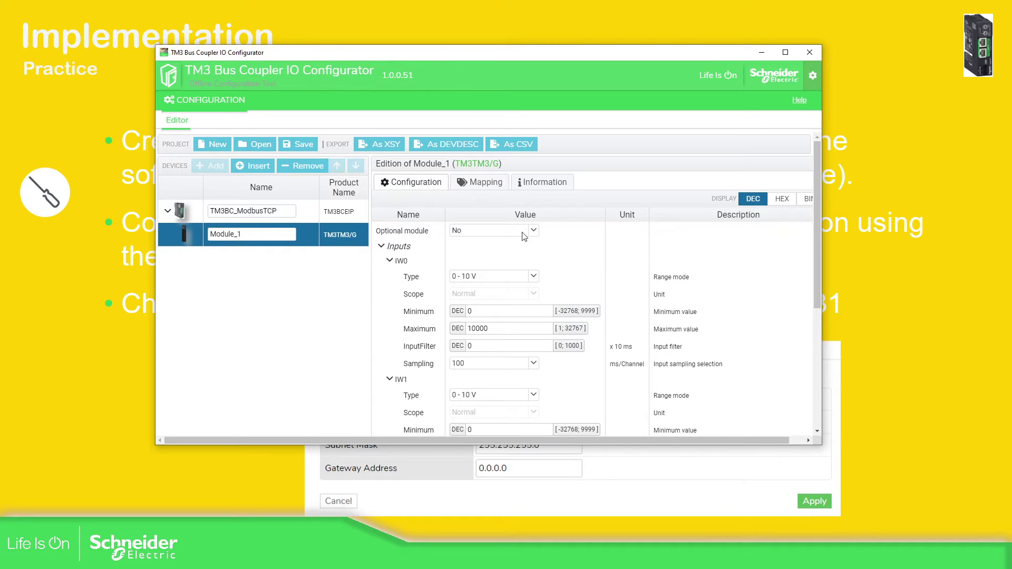
Open TM3BC_ModbusTCP's Memory Mapping Table and expand Inputs (3001) and Outputs (3501).
click(187, 211)
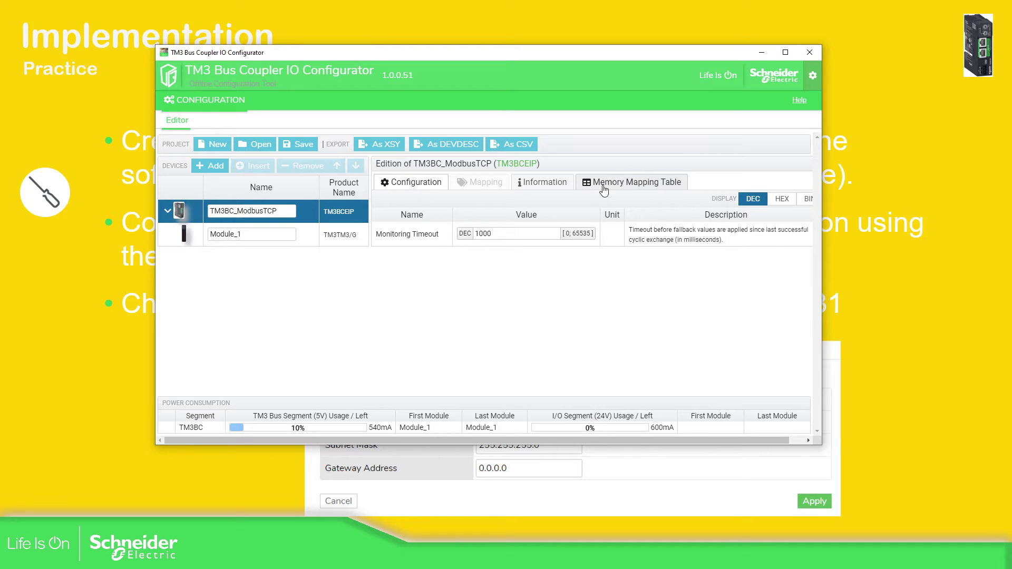
click(642, 189)
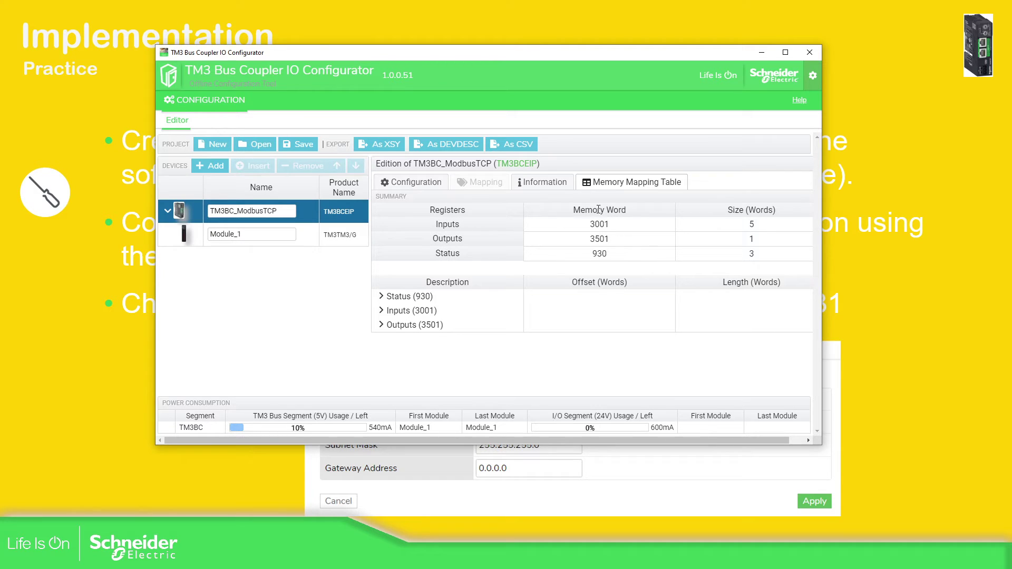
click(381, 311)
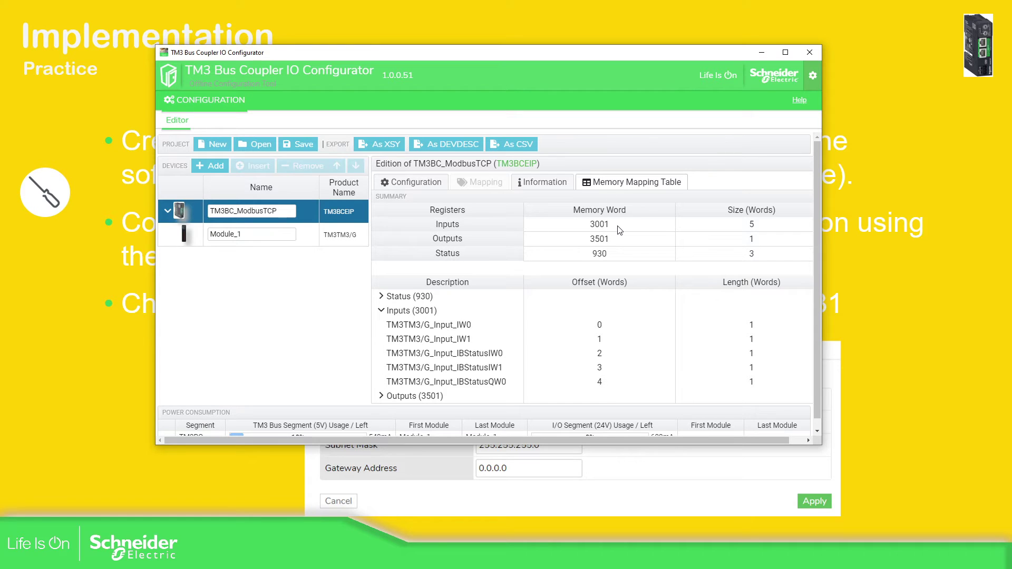
drag(589, 226, 611, 227)
click(379, 397)
scroll(467, 385, down, 1)
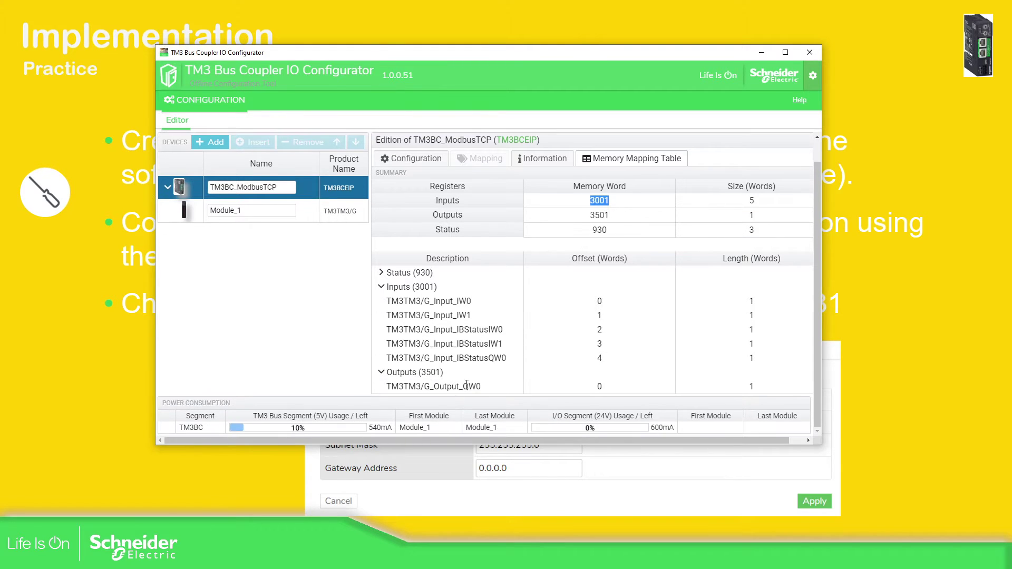
scroll(559, 302, up, 1)
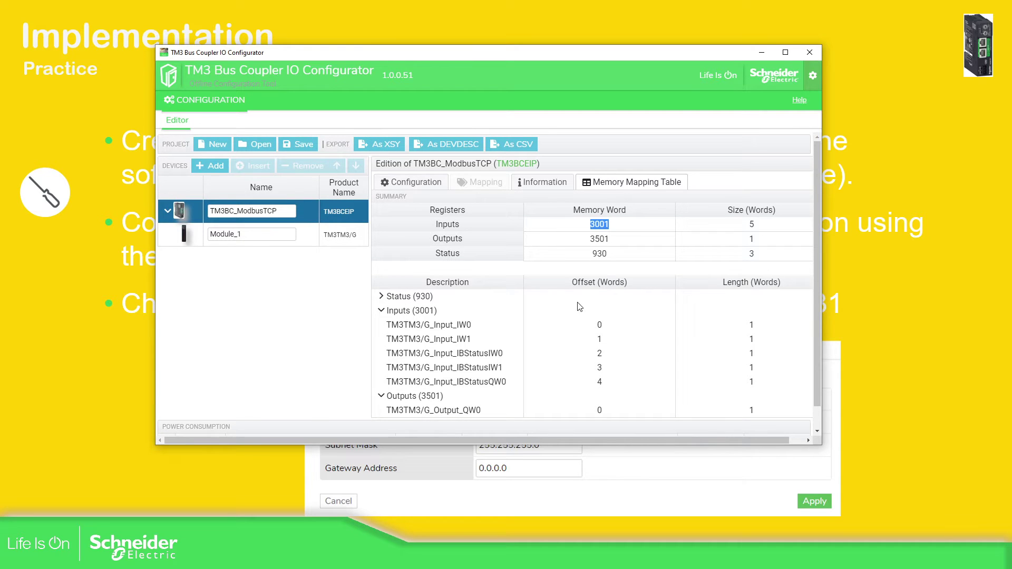
click(492, 355)
Save the project as ProjectTraining.spf and close the saving notice.
click(308, 149)
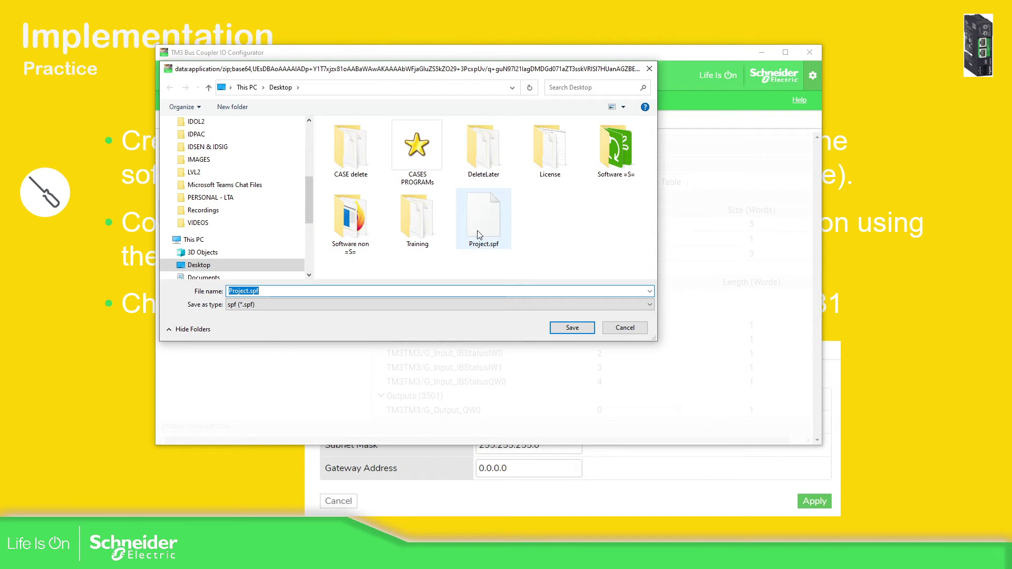
click(250, 292)
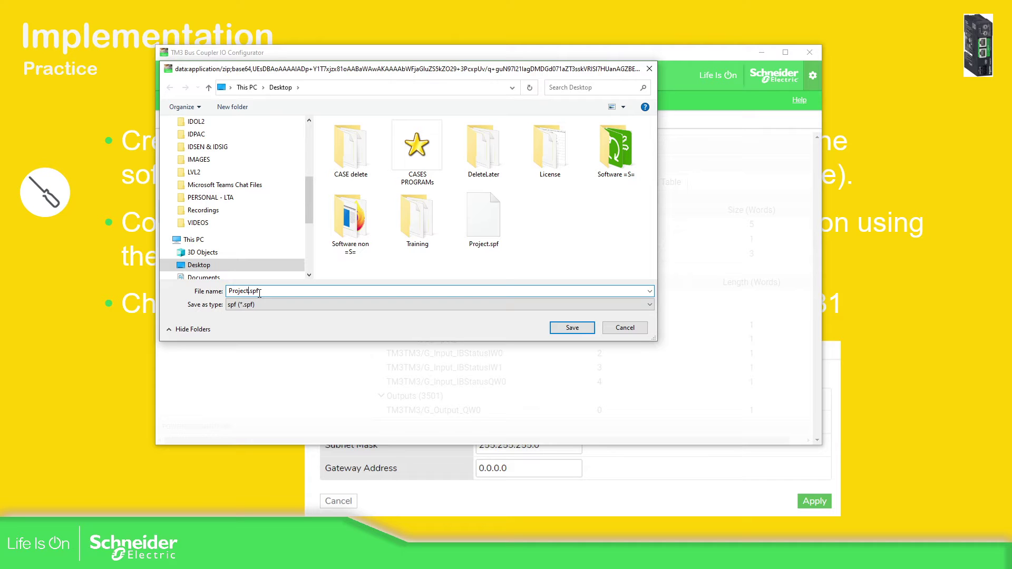
text(Training)
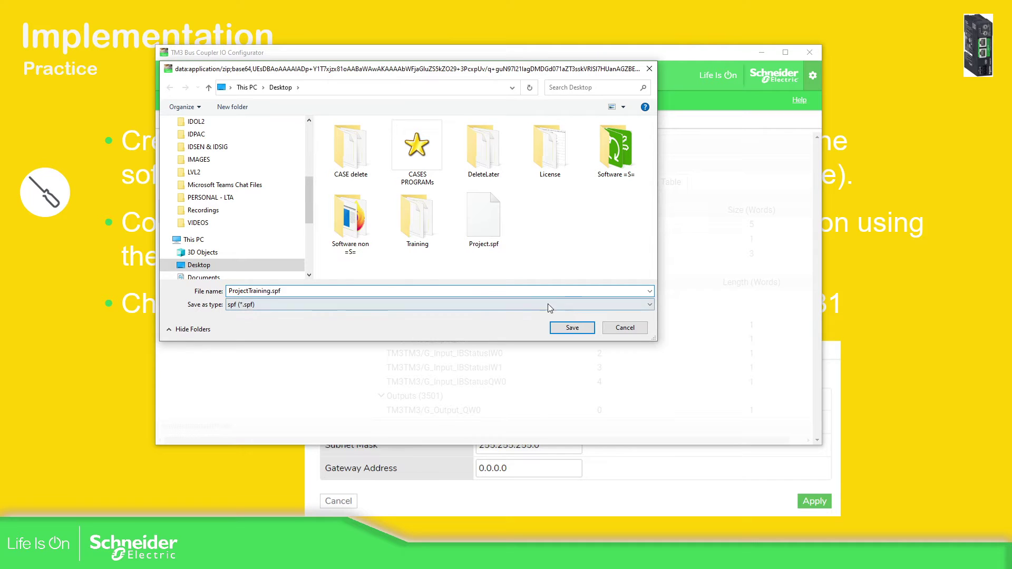
click(566, 328)
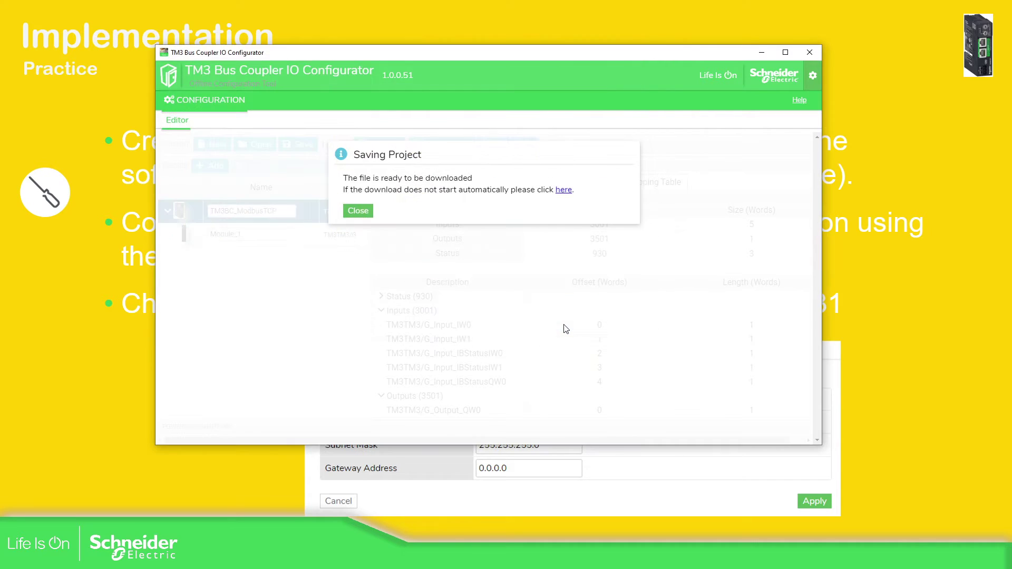
click(358, 211)
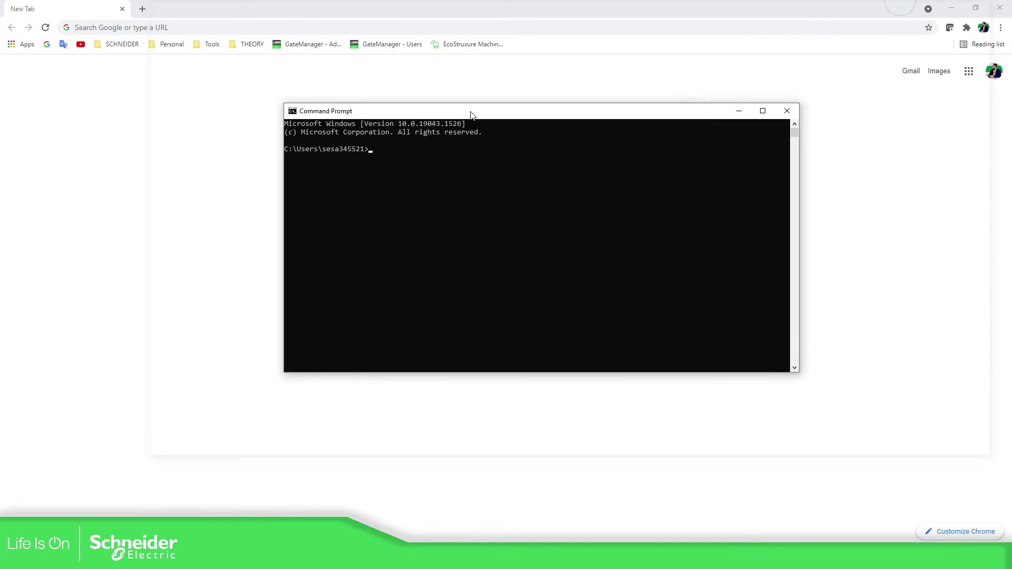
Ping 192.168.1.31 and confirm 4 of 4 replies with 0% loss.
drag(470, 113, 347, 132)
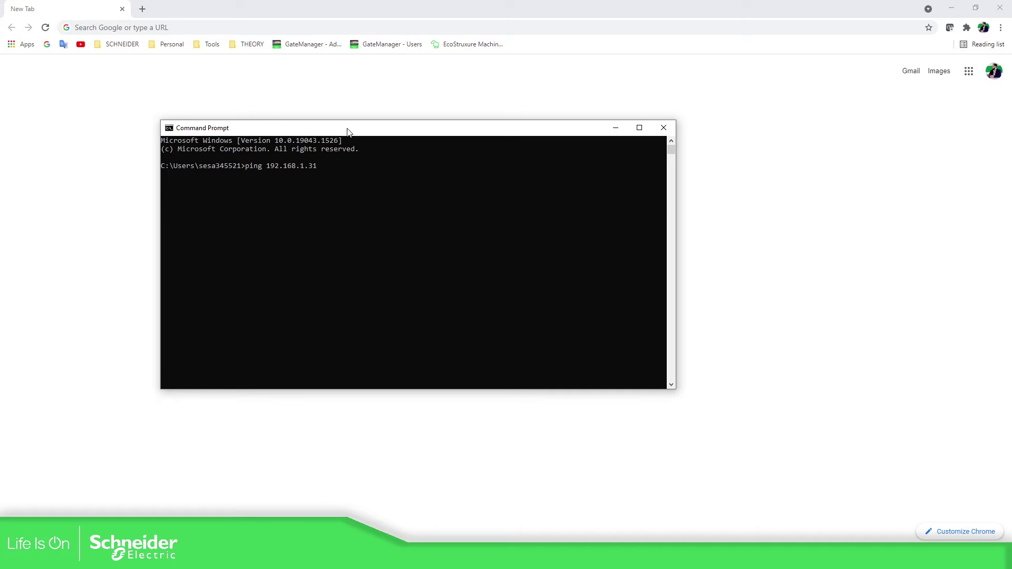
key(Return)
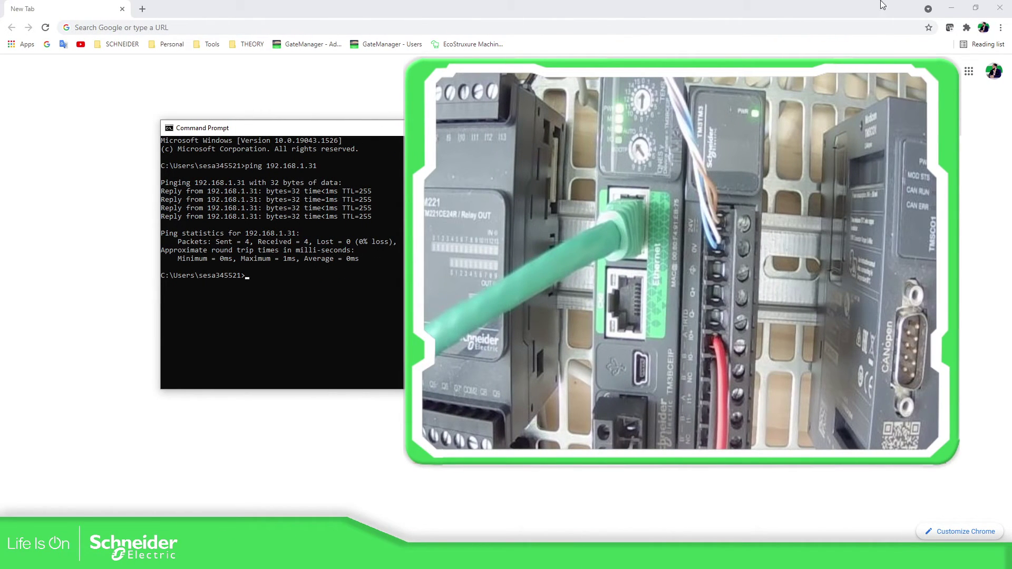
click(882, 5)
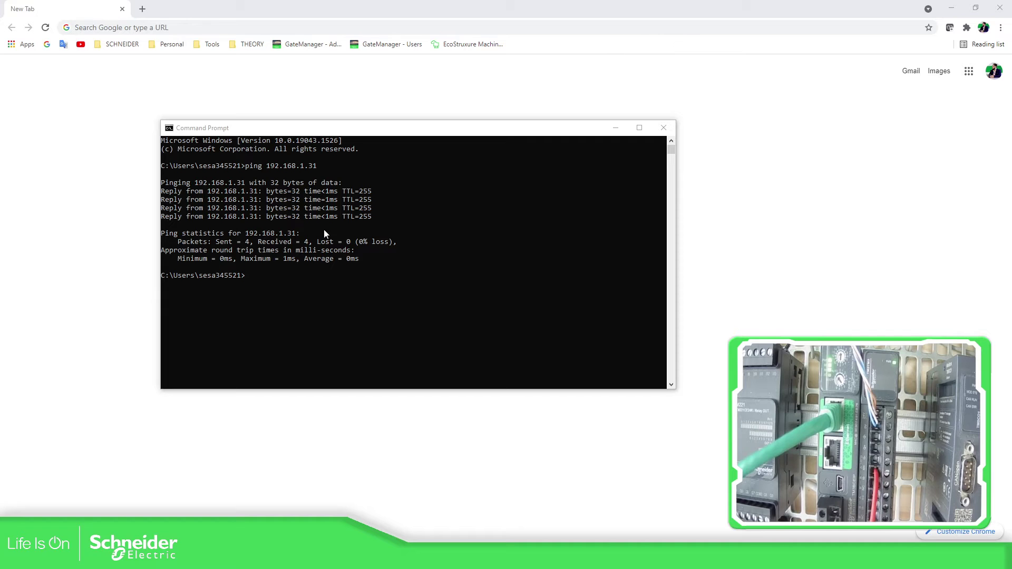
Browse to 192.168.1.31 in Chrome to reach the coupler's sign-in page.
click(259, 27)
text(192.168.1.31)
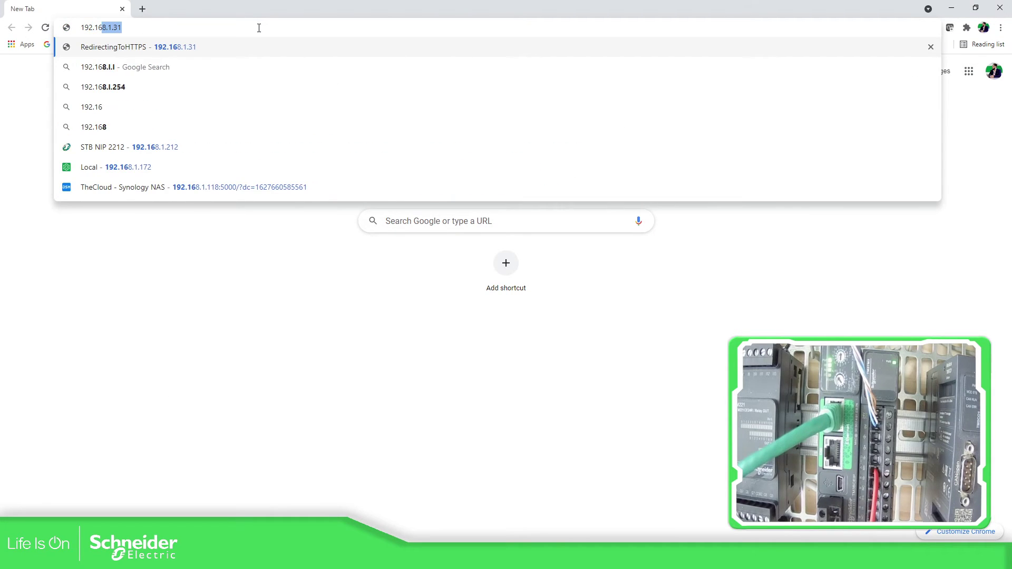
key(Return)
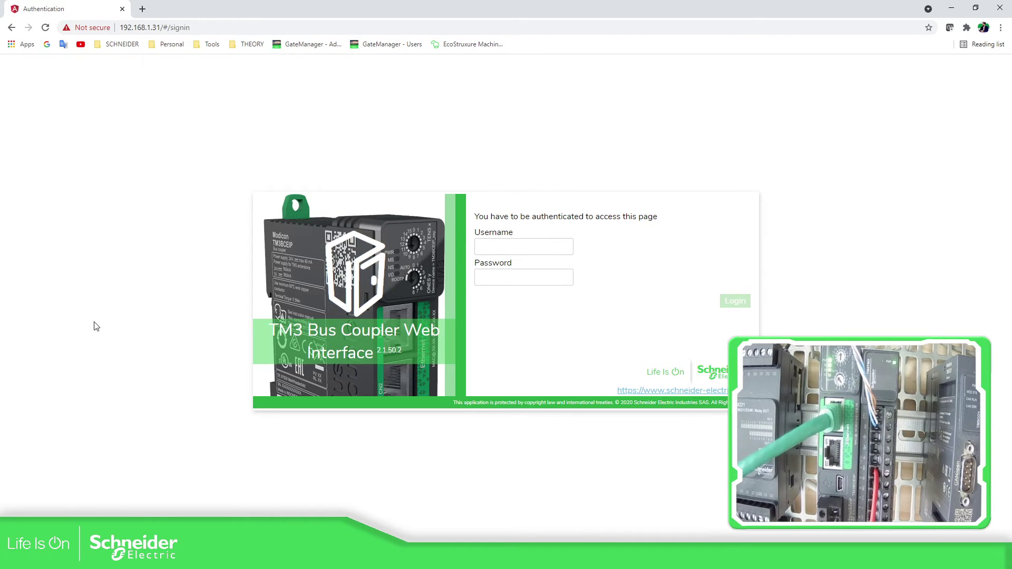
Sign in to the coupler's web interface with the administrator username and password.
click(501, 245)
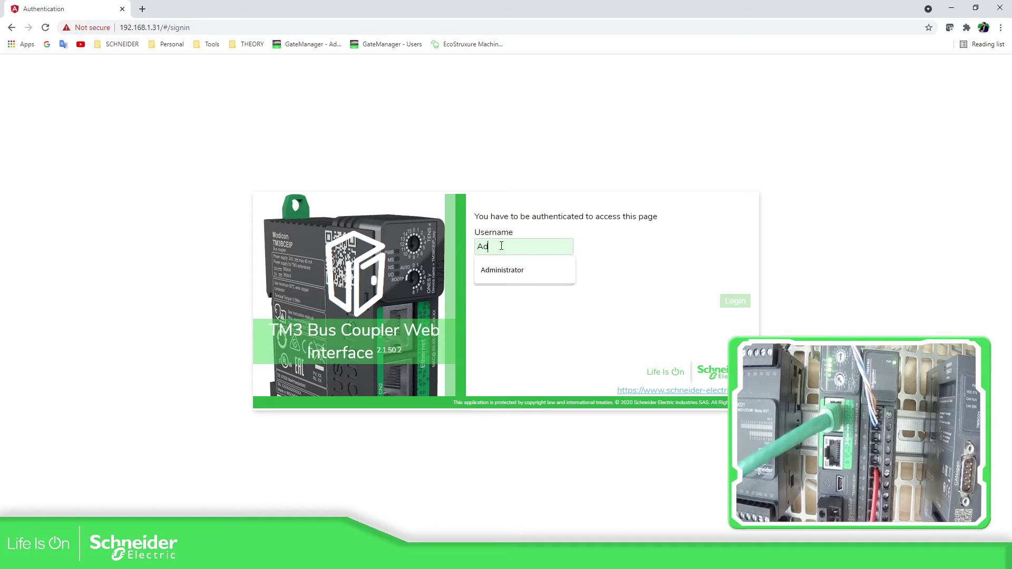
key(Tab)
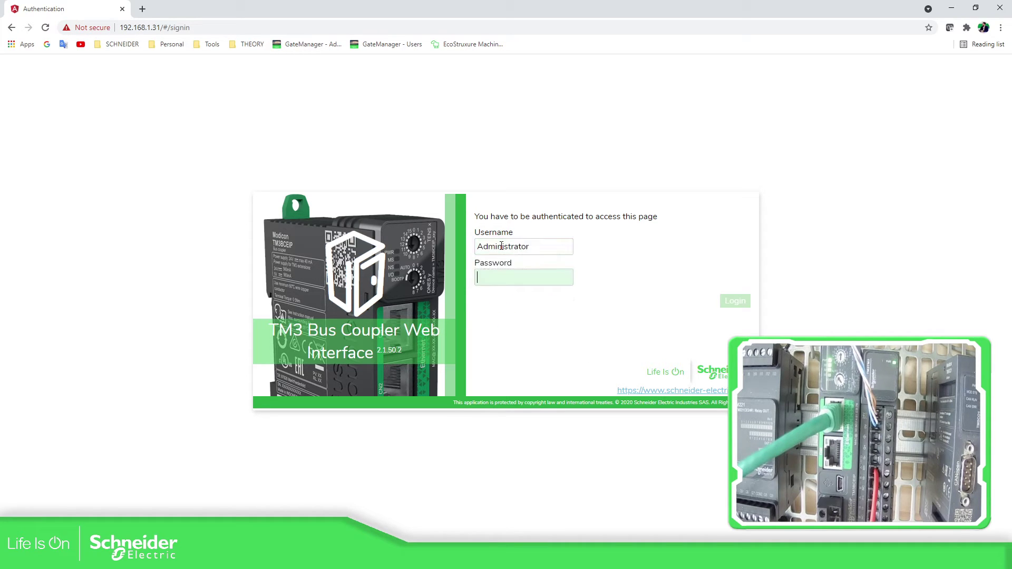
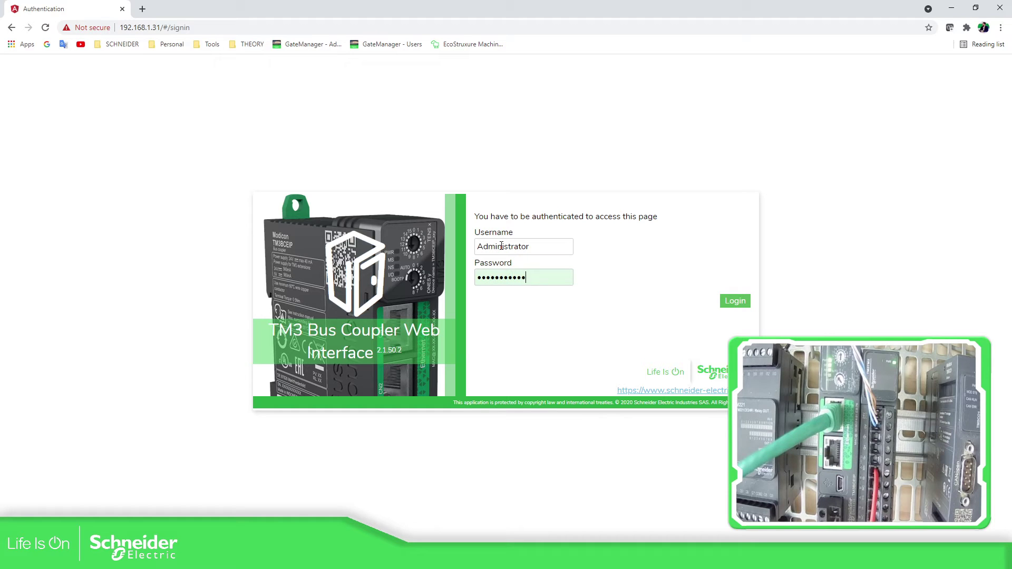
click(731, 301)
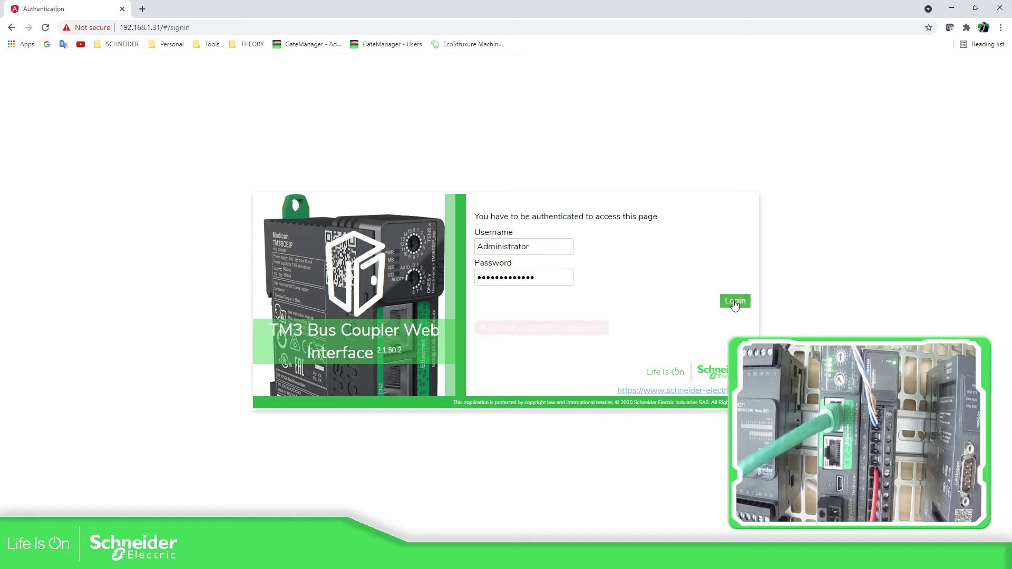
click(530, 276)
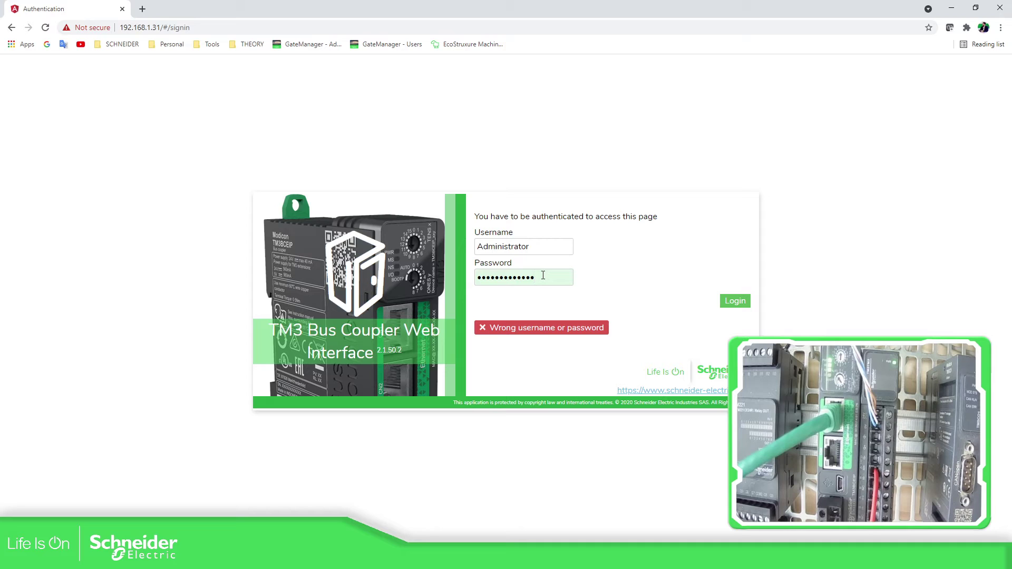
click(735, 299)
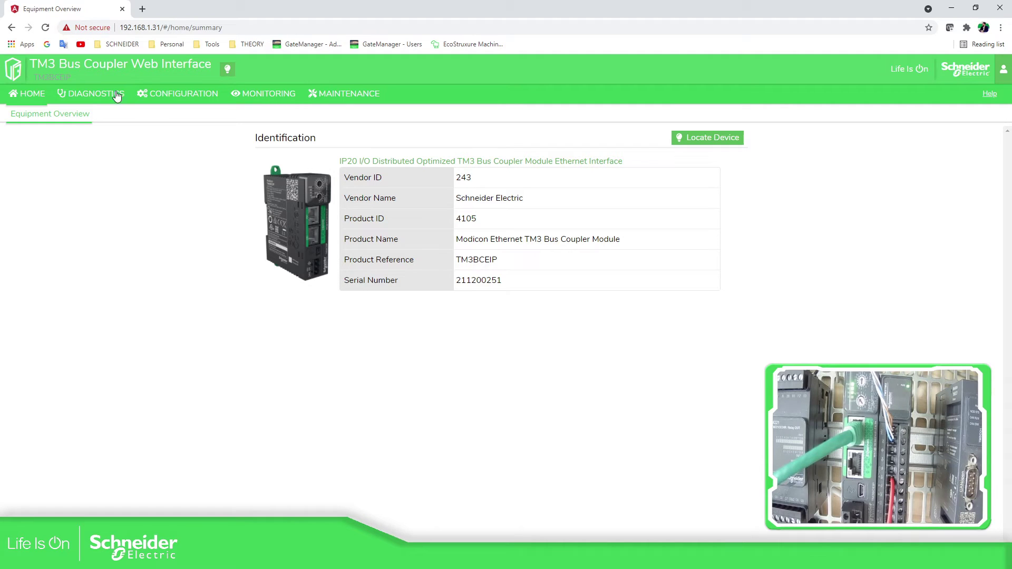
Load ProjectTraining.spf into the web configuration editor.
click(153, 98)
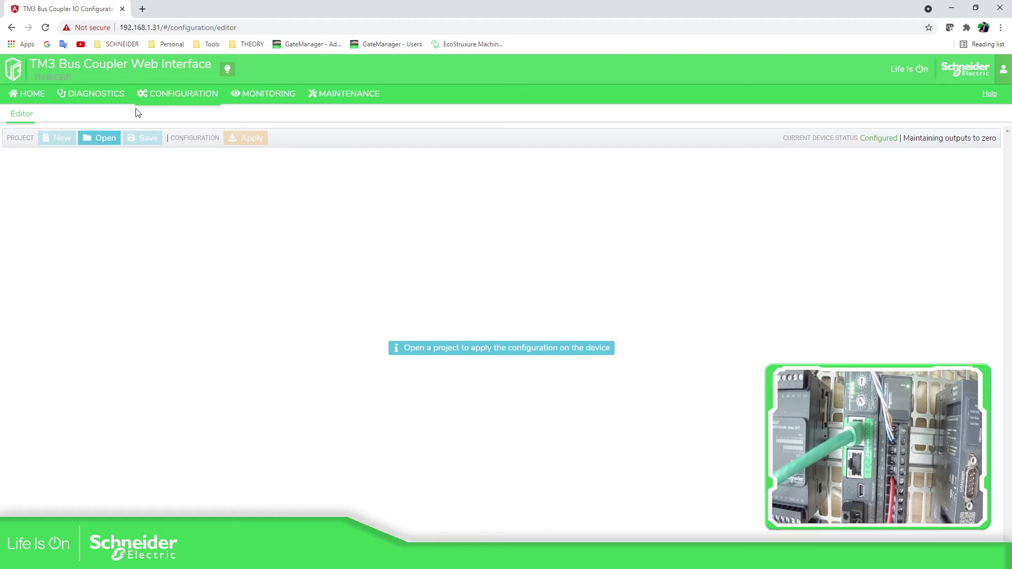
click(104, 139)
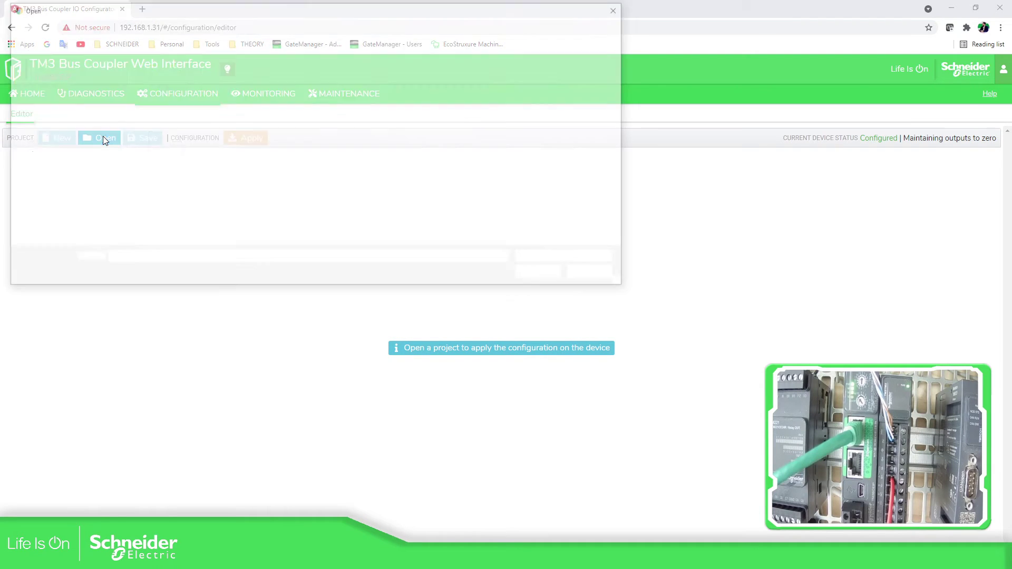
click(179, 167)
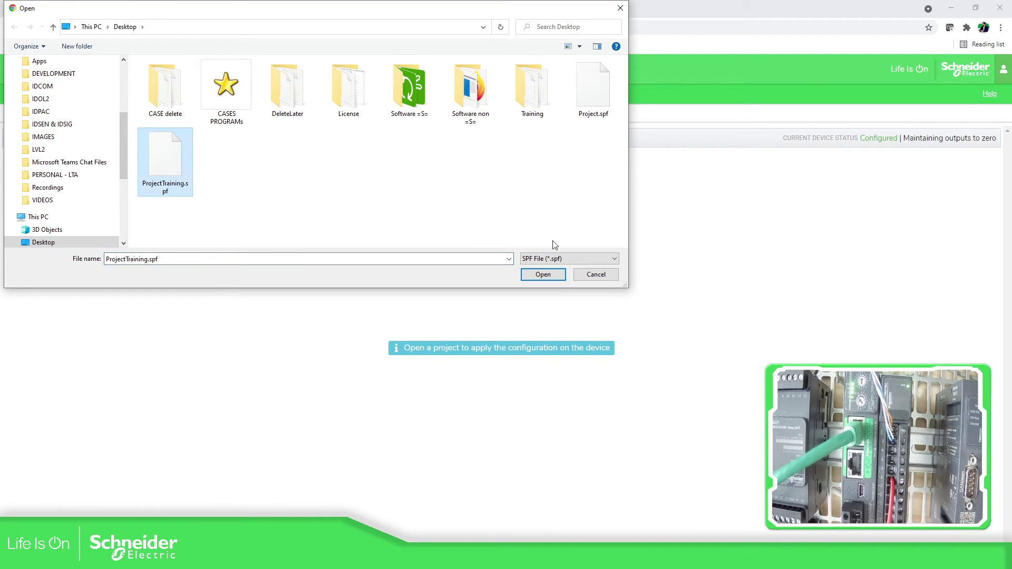
click(543, 275)
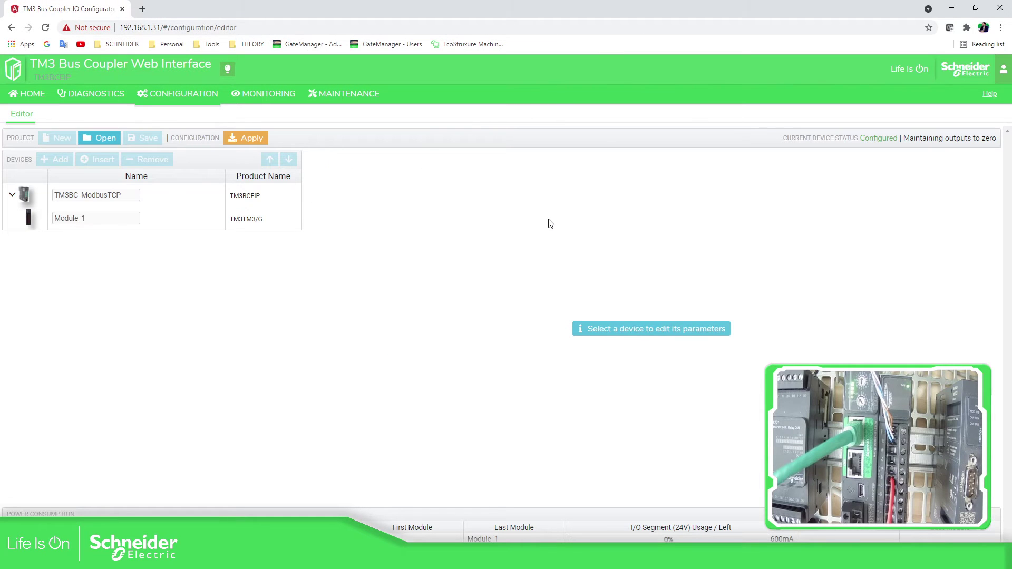
Review Module_1's analog settings, then view the coupler's Memory Mapping Table.
click(164, 192)
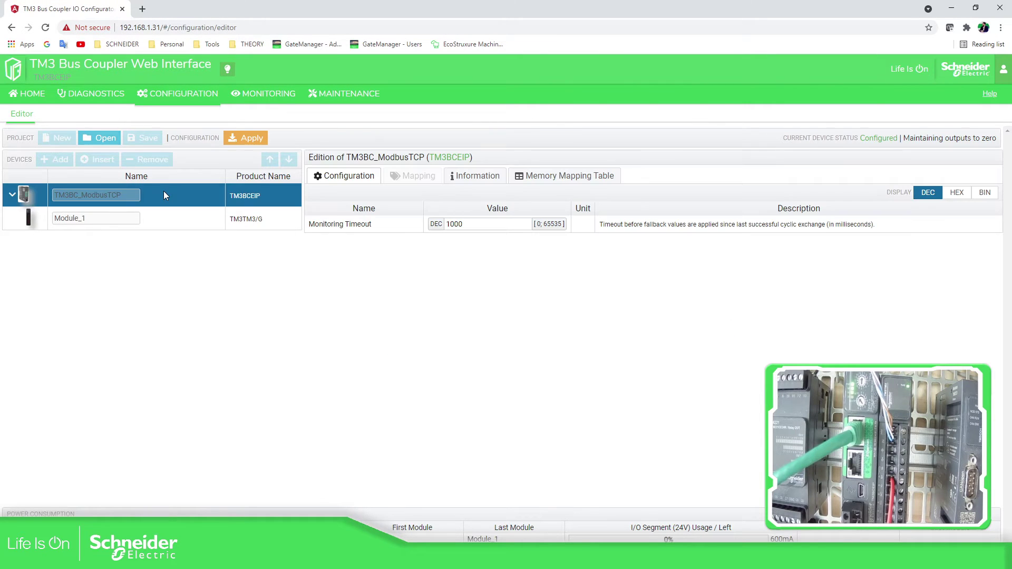
click(172, 219)
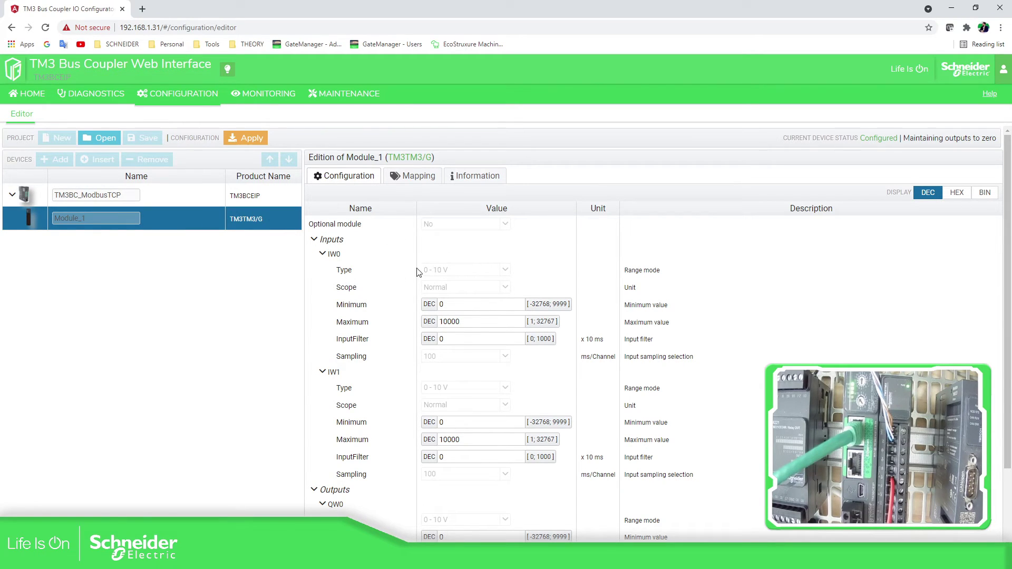
scroll(417, 285, down, 2)
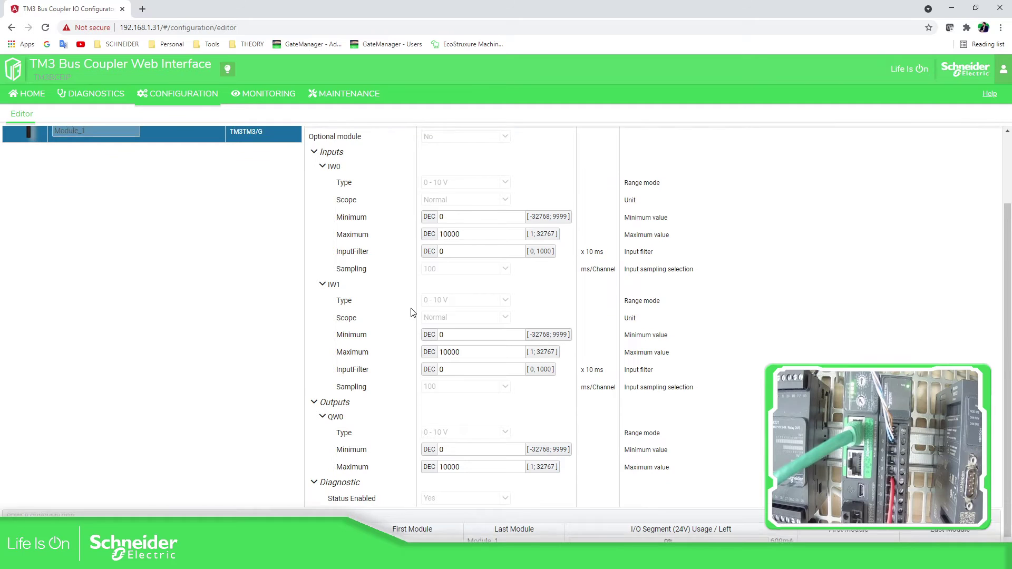
scroll(350, 311, up, 2)
click(208, 197)
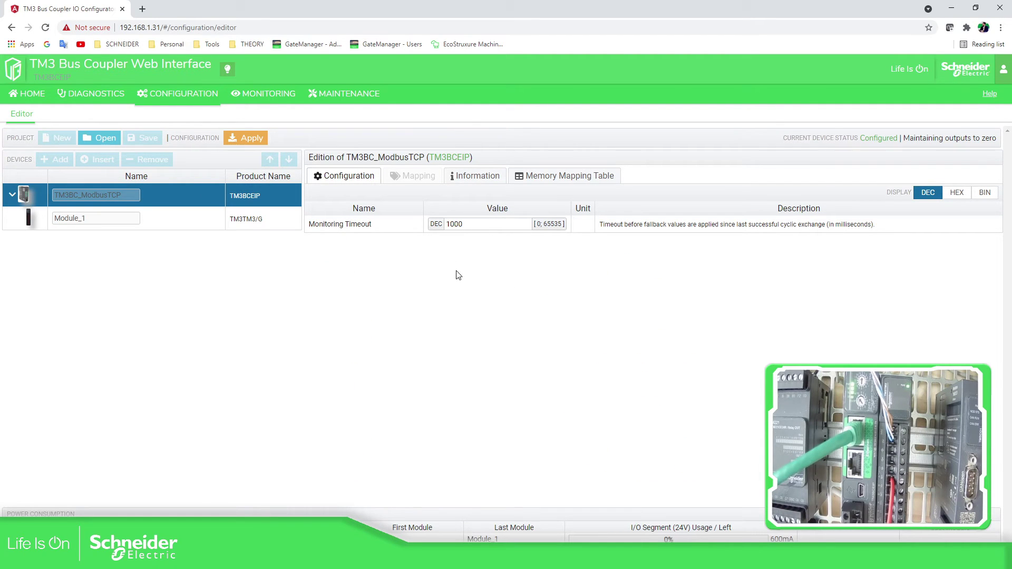
click(548, 179)
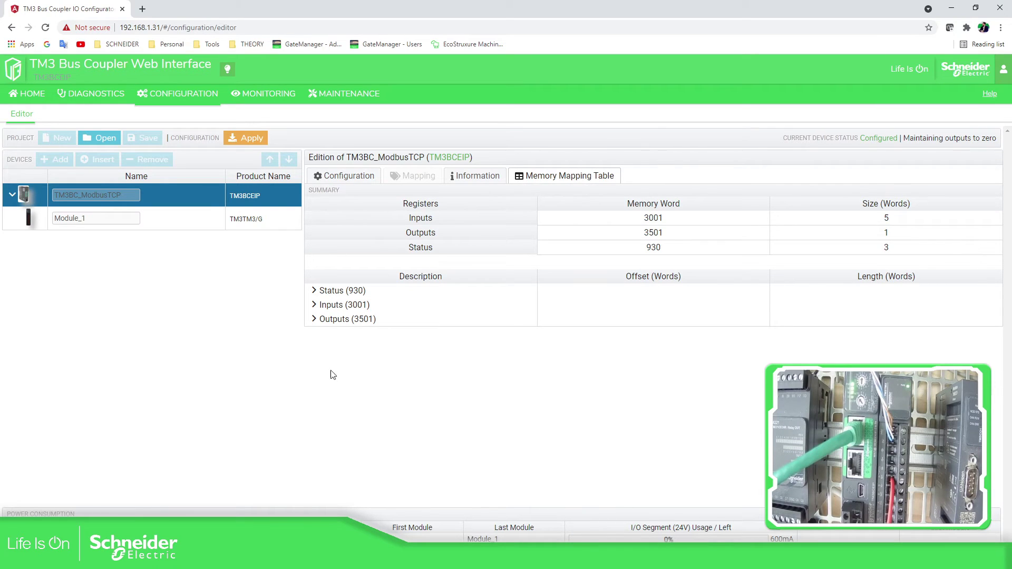
Apply the configuration to the coupler, accept the warning, close the success message, and go to Monitoring.
click(249, 140)
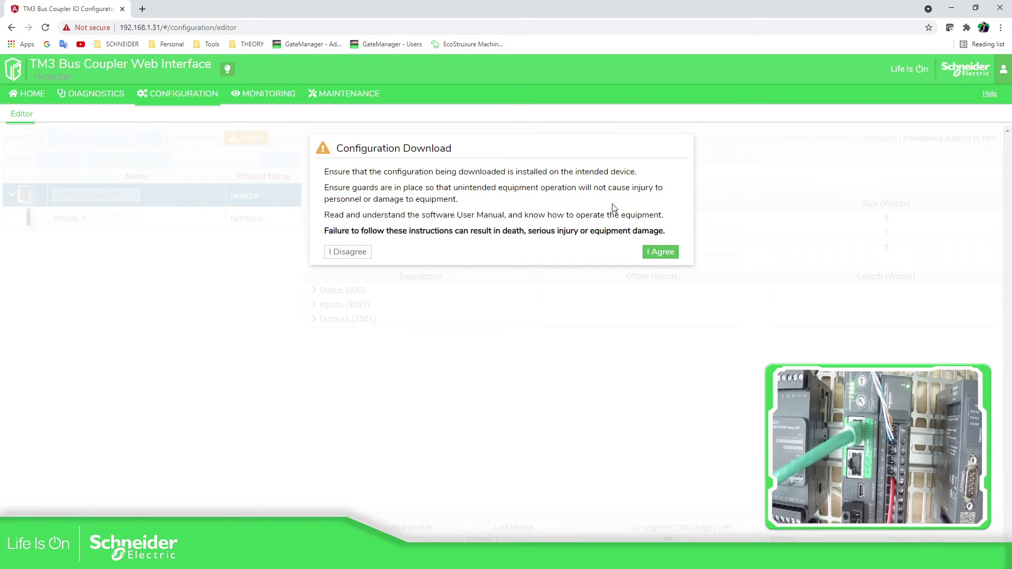
click(667, 254)
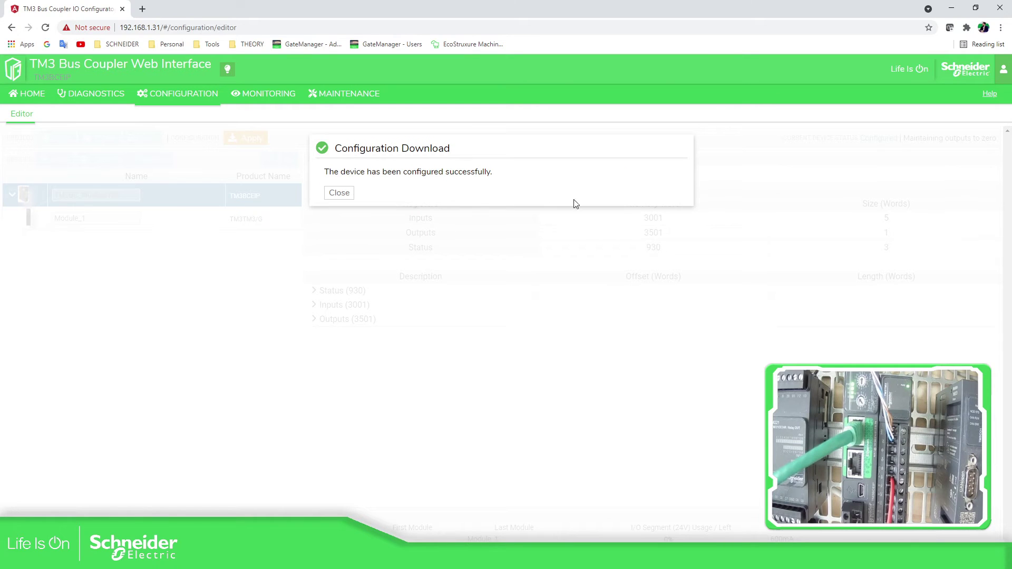
click(337, 194)
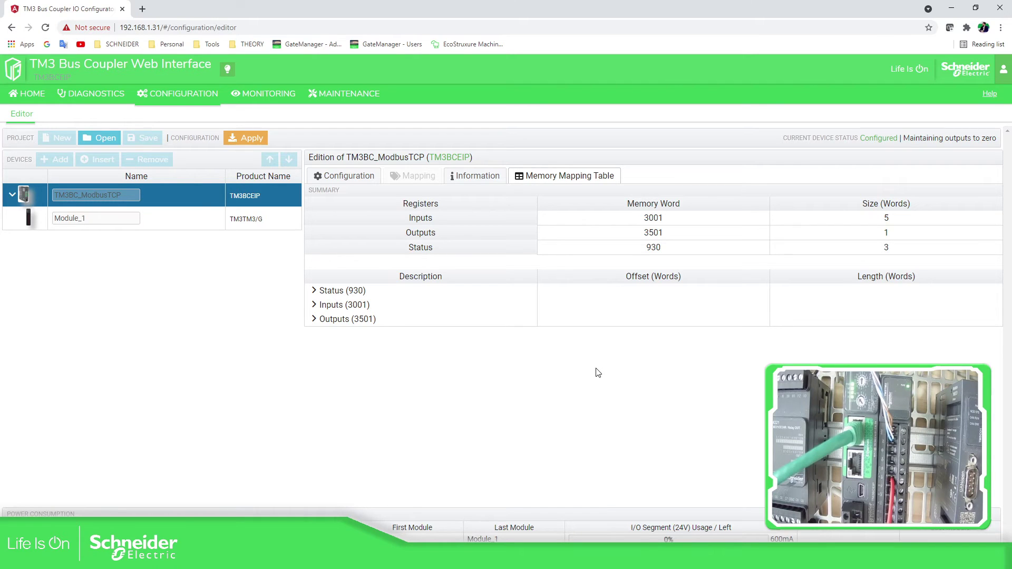
click(255, 98)
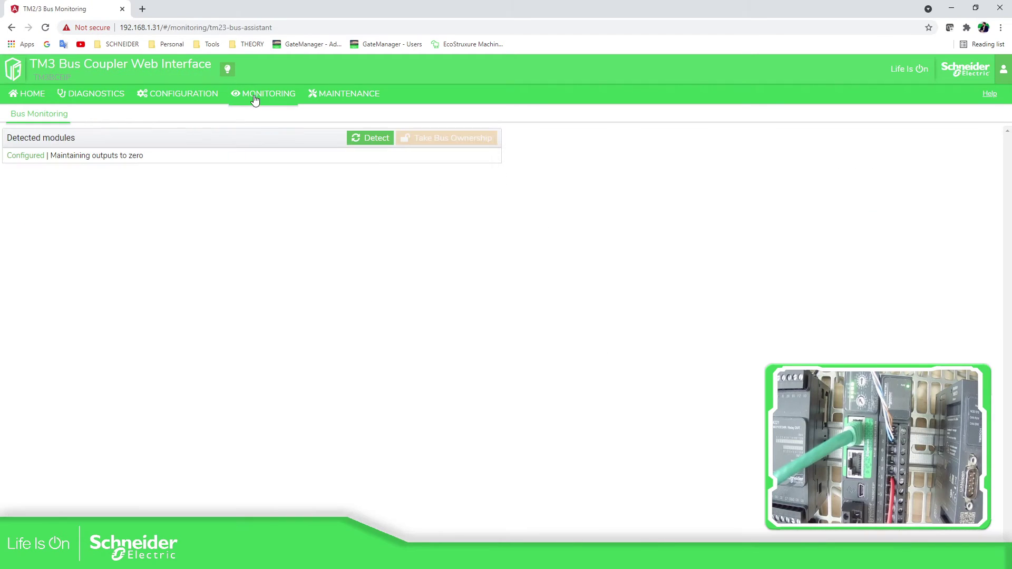
Detect the bus modules, display the slot 0 TM3TM3/G live values, then switch to Machine Expert - HVAC.
click(372, 140)
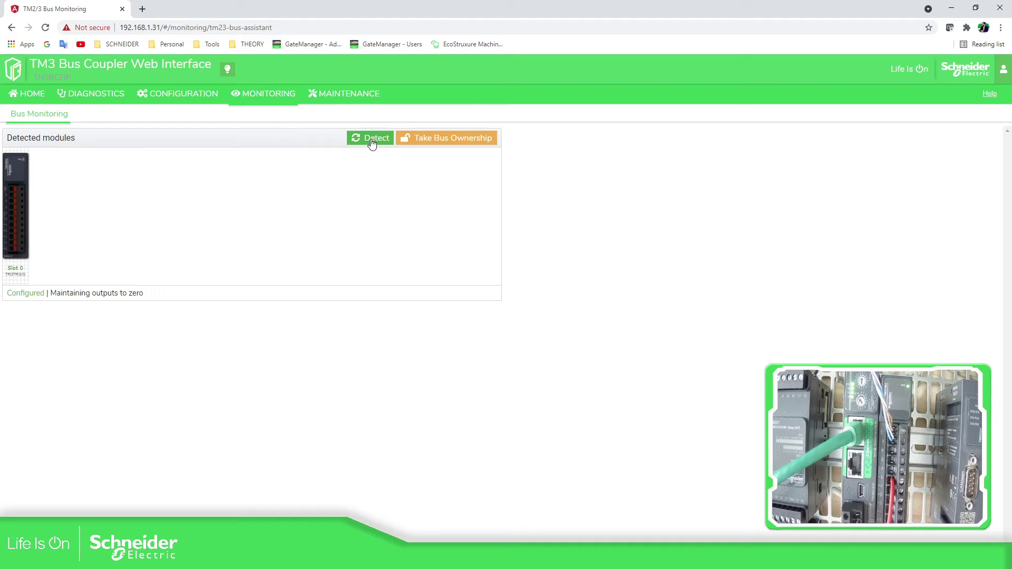
click(21, 216)
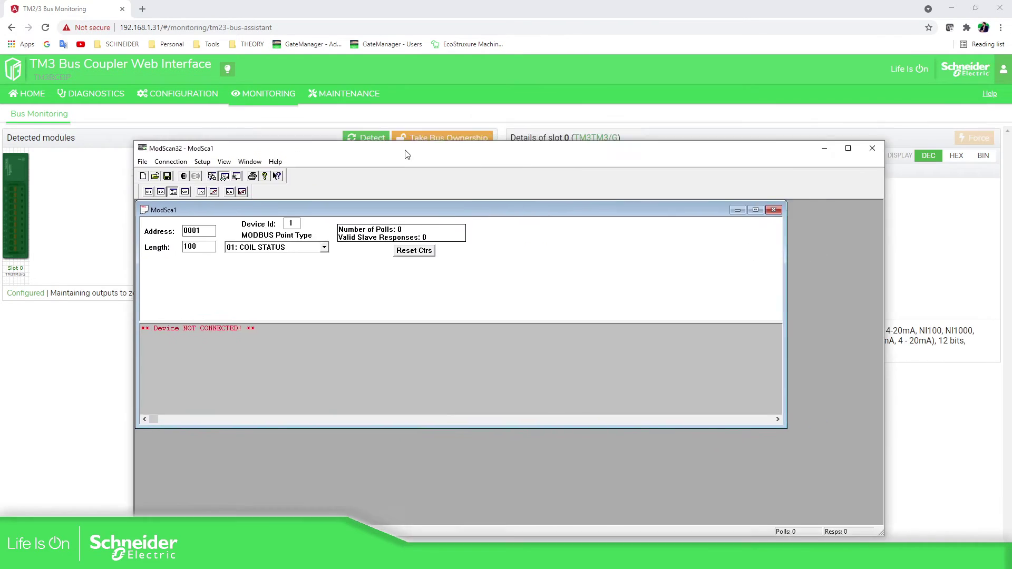
drag(406, 154, 343, 124)
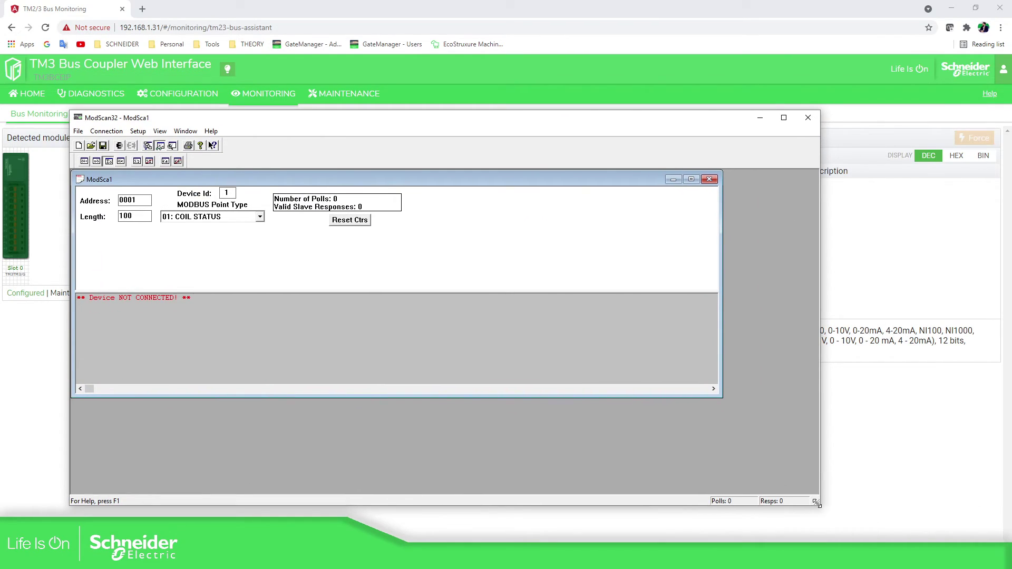
drag(817, 503, 466, 360)
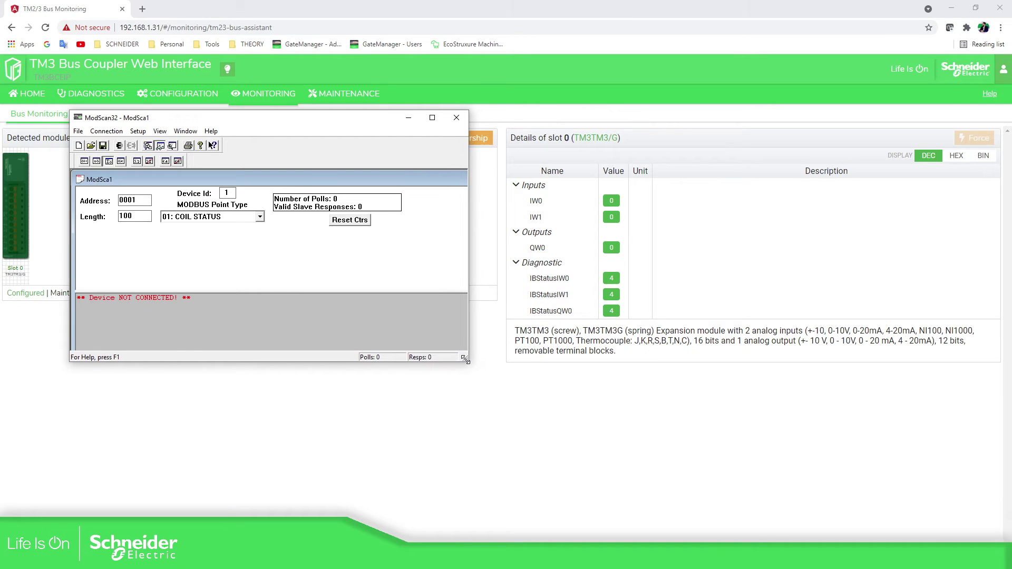
drag(312, 121, 318, 159)
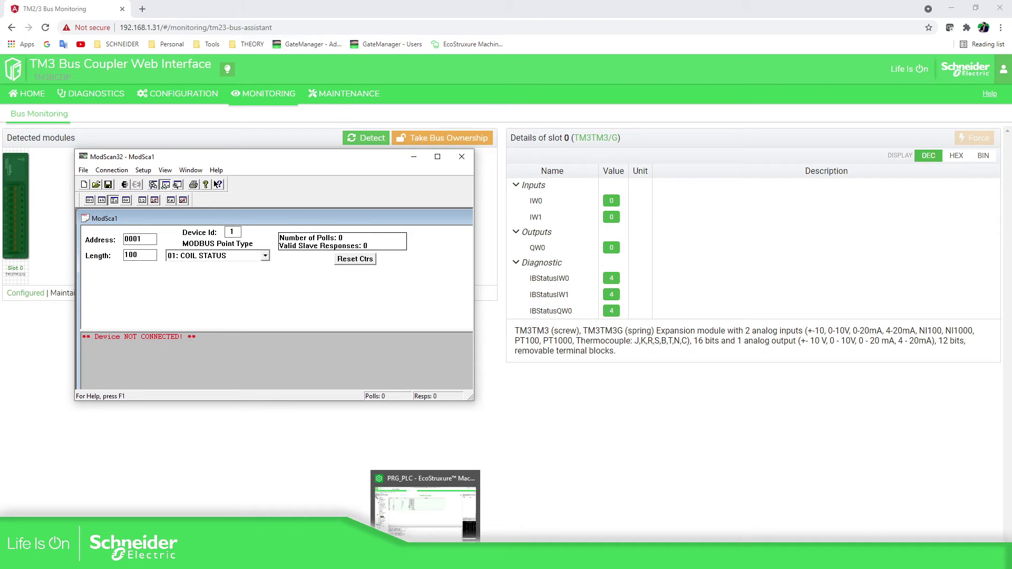
click(430, 529)
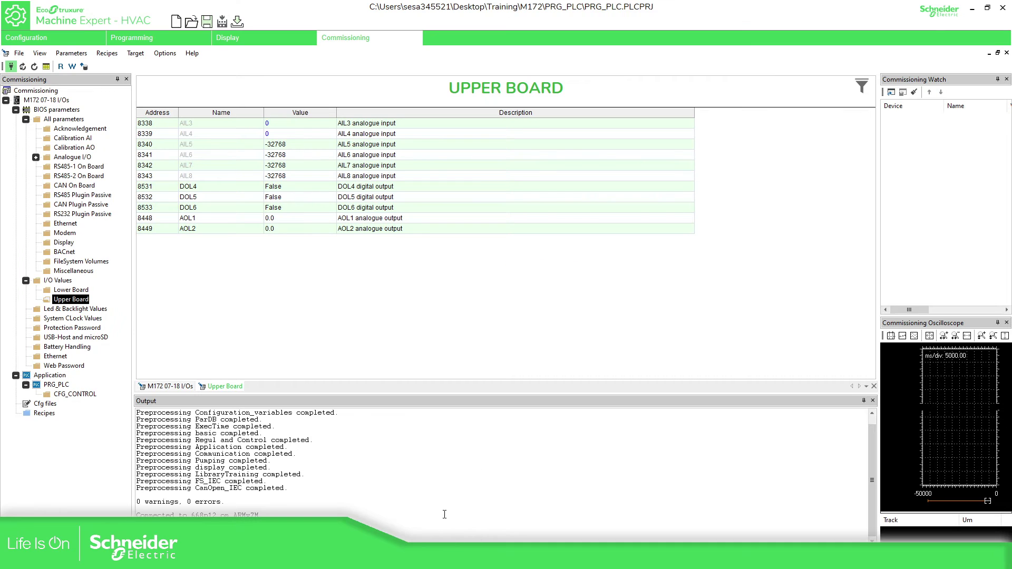
Set AOL1 to 50.0 and check IW0 on the bus monitoring page.
click(279, 217)
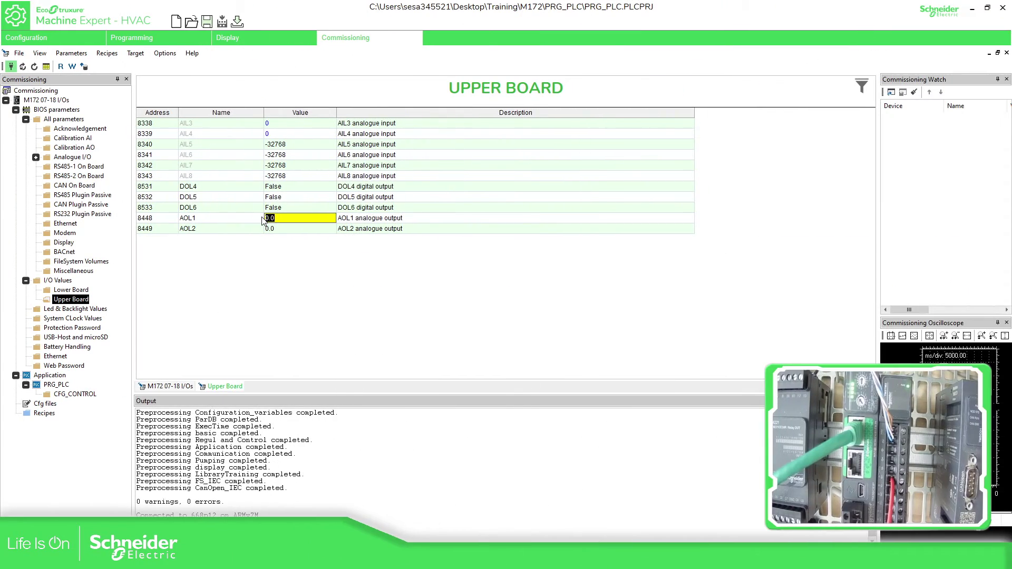
text(5)
key(Return)
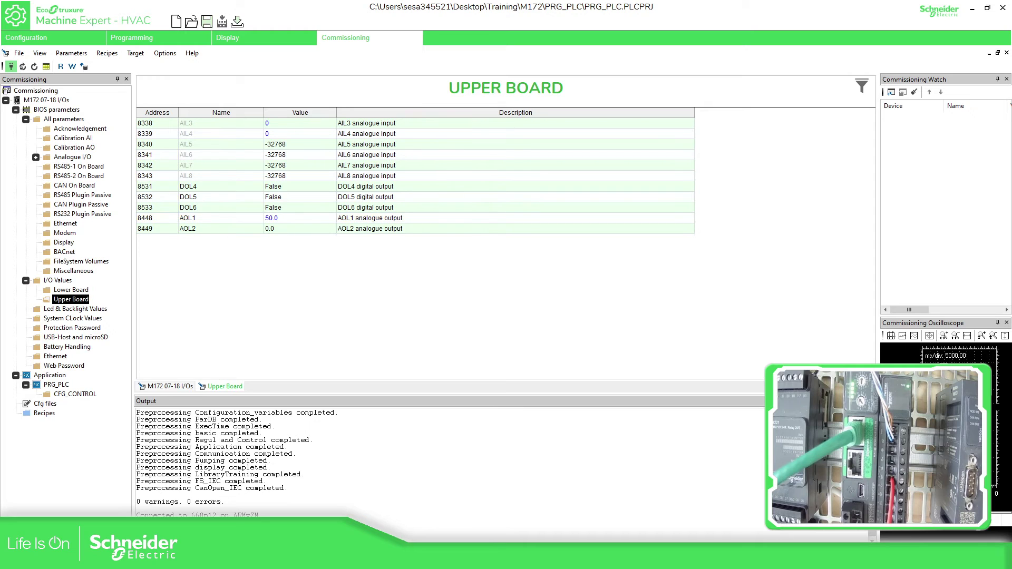
key(alt+Tab)
Re-enter AOL1 as 50.0 after reading values from the controller, then recheck bus monitoring.
double_click(161, 218)
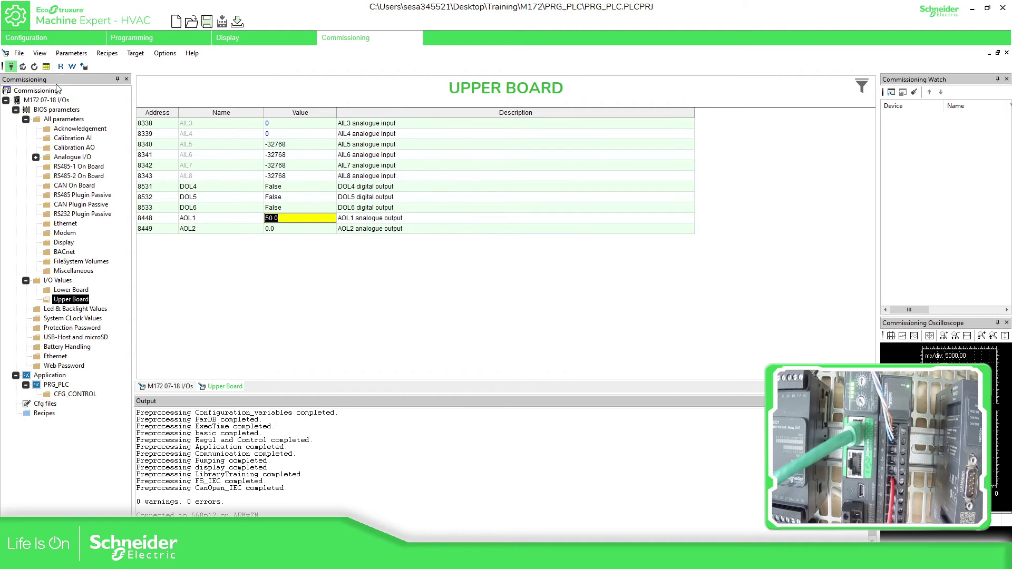
click(64, 66)
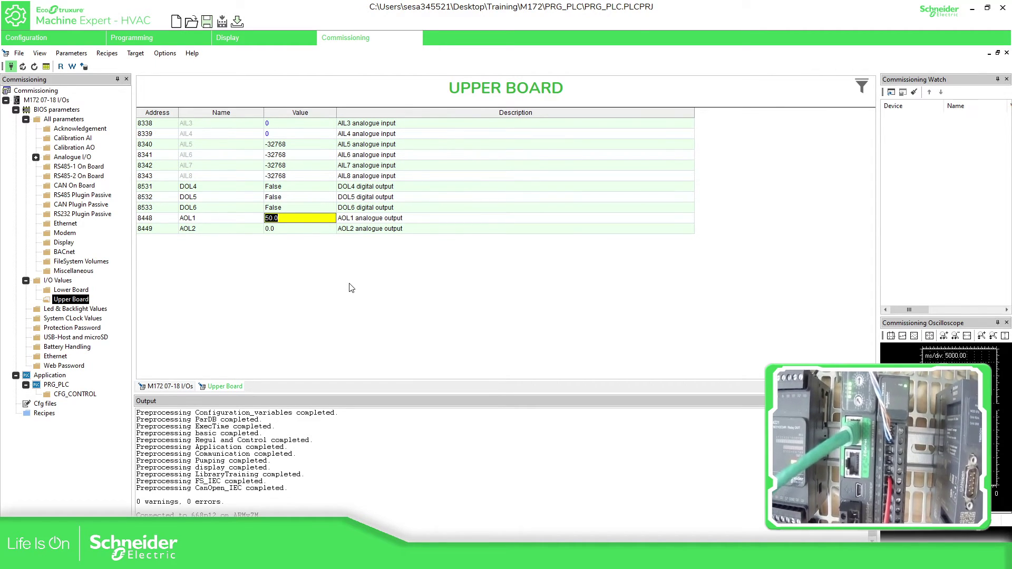
key(Return)
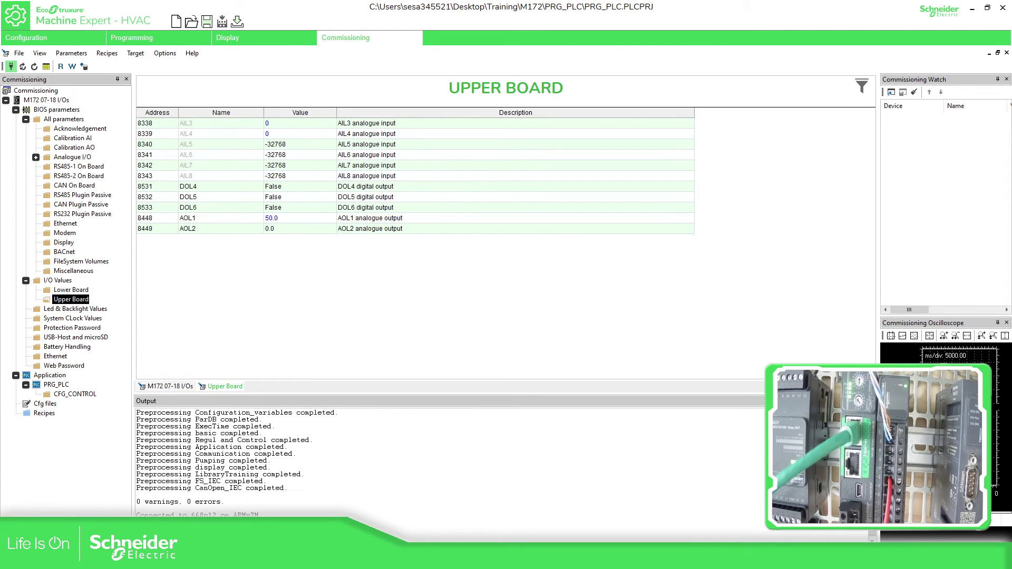
key(alt+Tab)
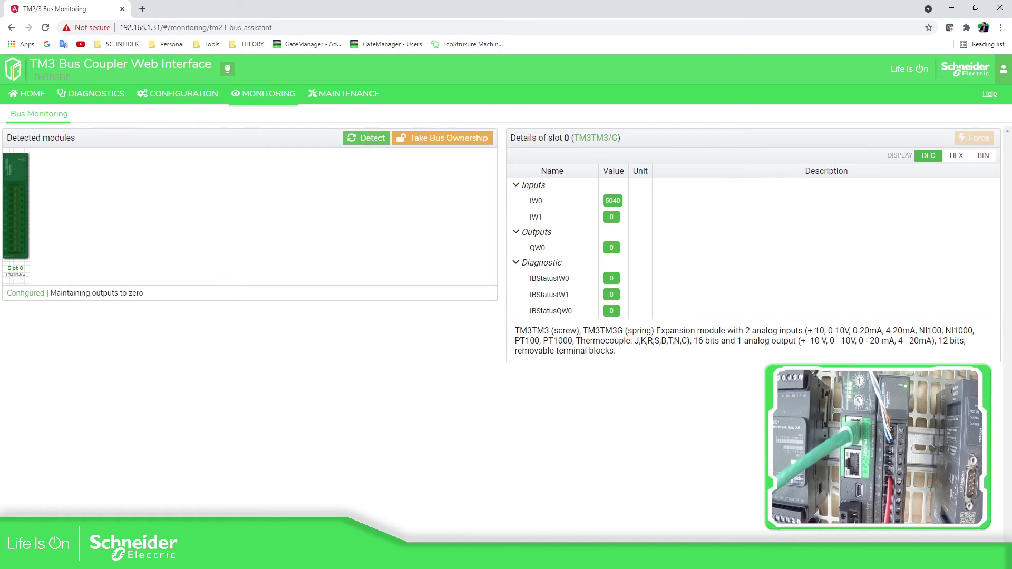
Raise the upper board's AOL1 output to 75.0 in Machine Expert - HVAC, then return to the browser.
key(alt+Tab)
double_click(473, 19)
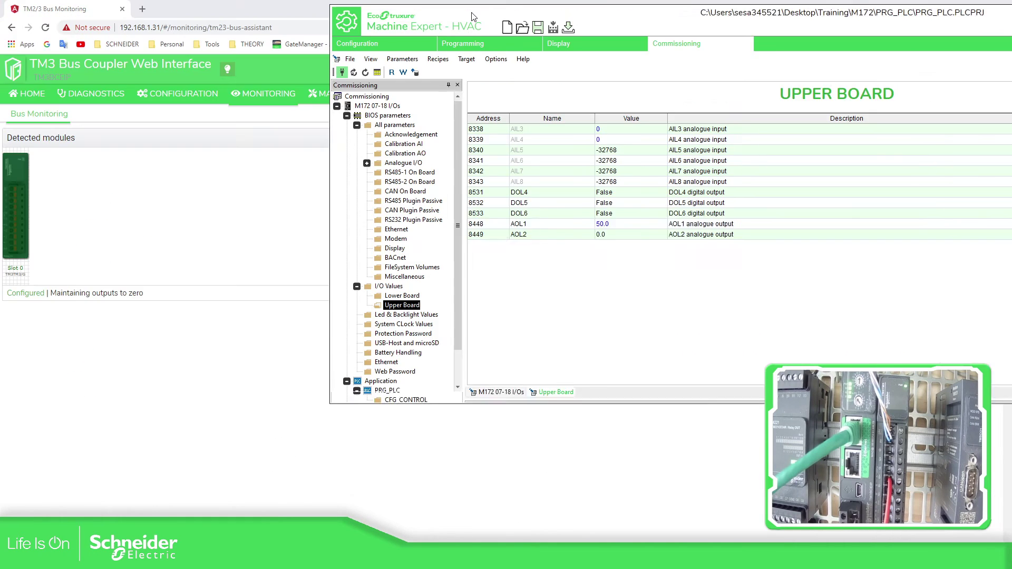
drag(543, 29, 364, 232)
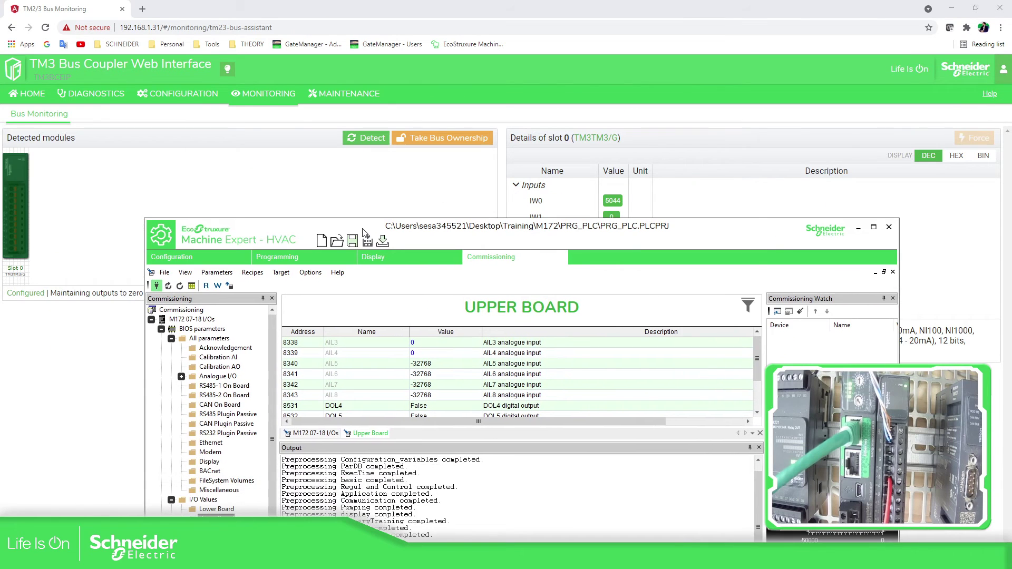
scroll(440, 390, down, 2)
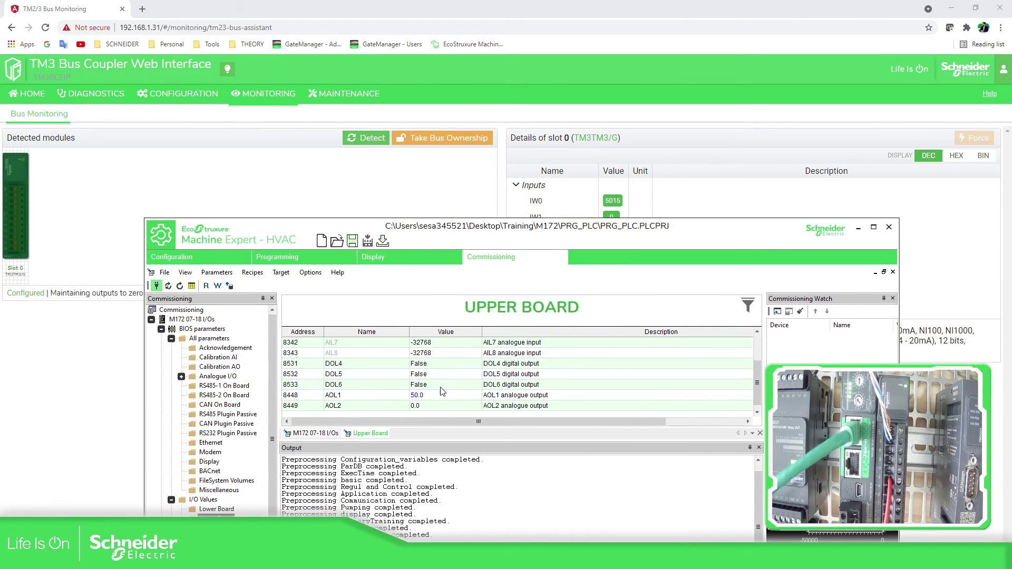
double_click(430, 395)
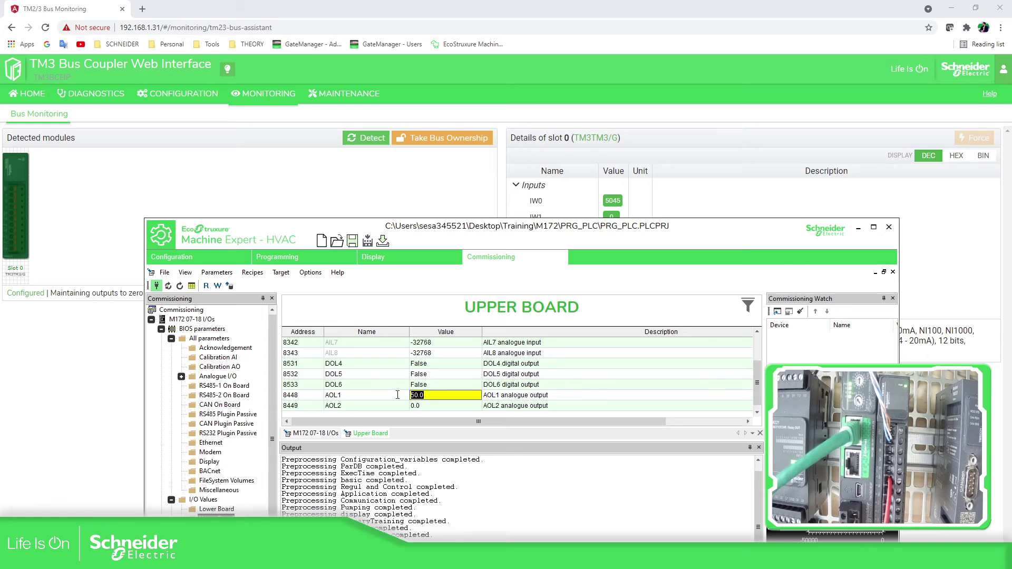
text(78)
text(5)
click(398, 396)
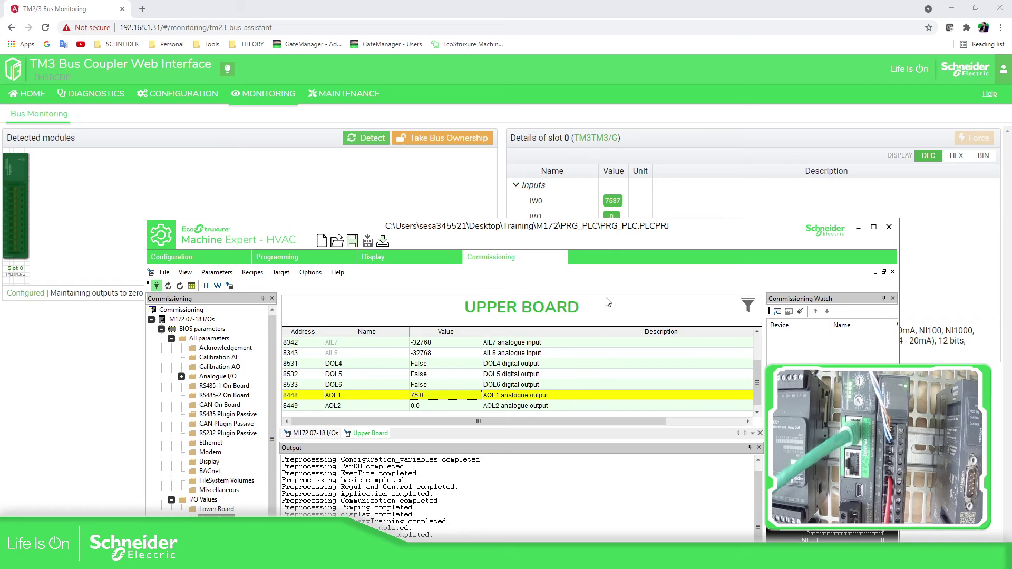
drag(747, 231, 788, 95)
key(alt+Tab)
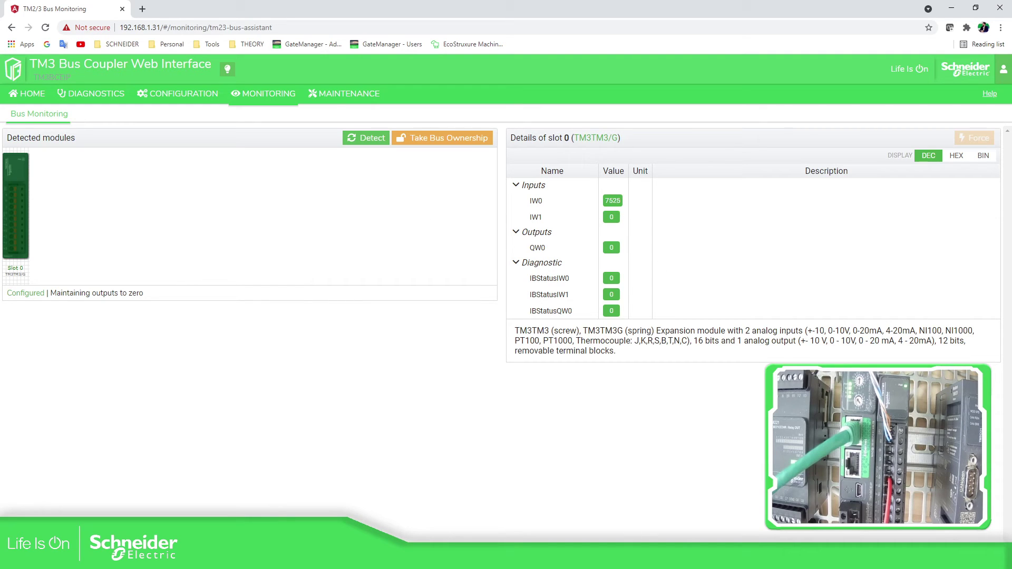
Switch ModScan32 to the 03: HOLDING REGISTER point type and bring up the IO Configurator.
key(alt+Tab)
drag(258, 161, 260, 201)
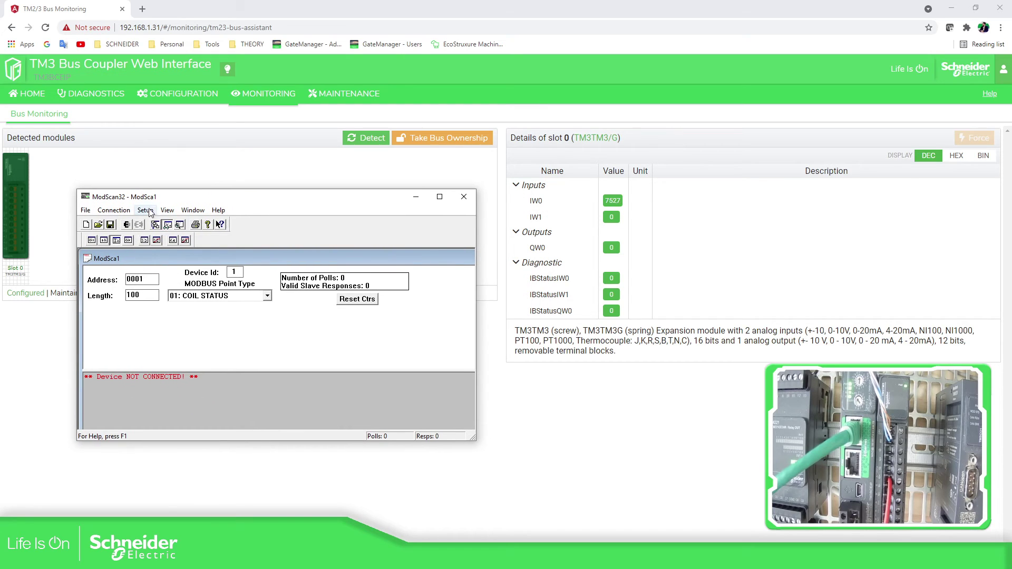
drag(191, 198, 197, 199)
click(240, 297)
click(217, 325)
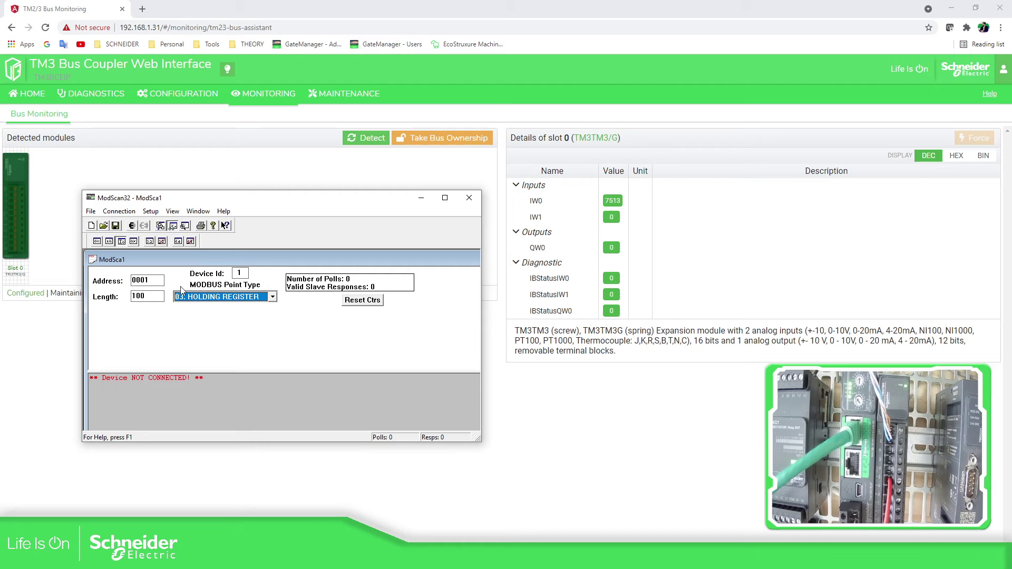
double_click(154, 296)
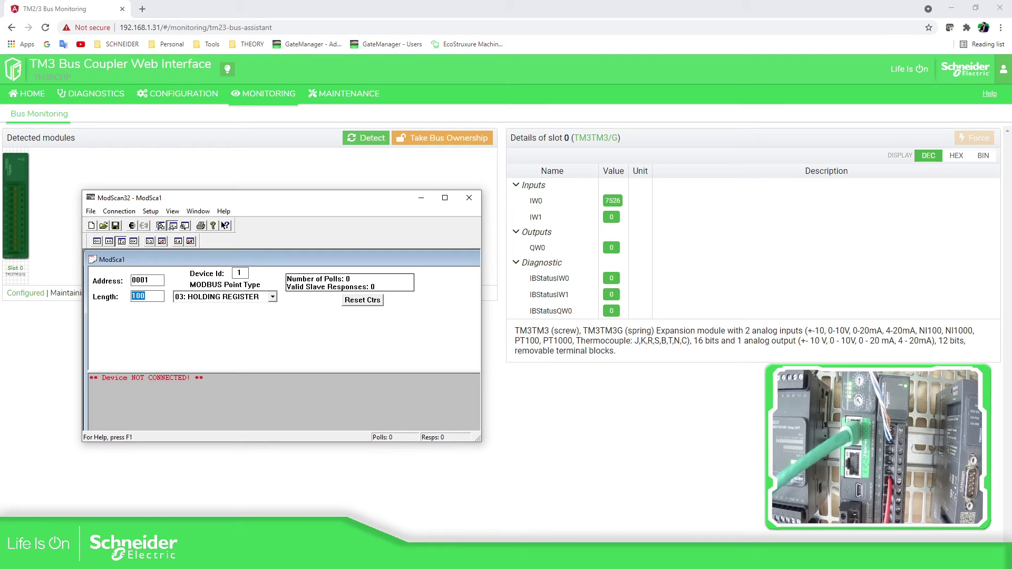
mouse_move(503, 558)
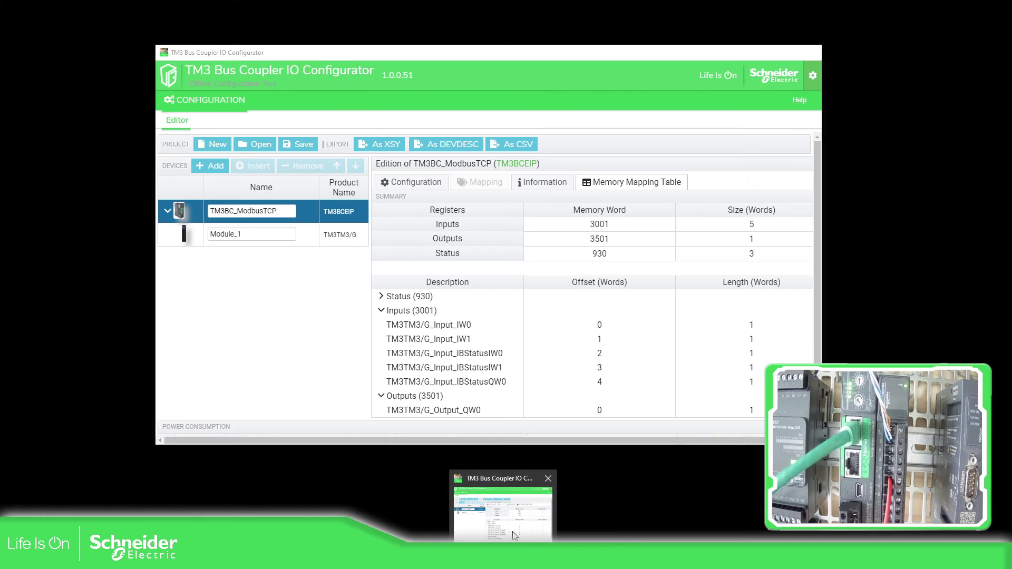
click(515, 535)
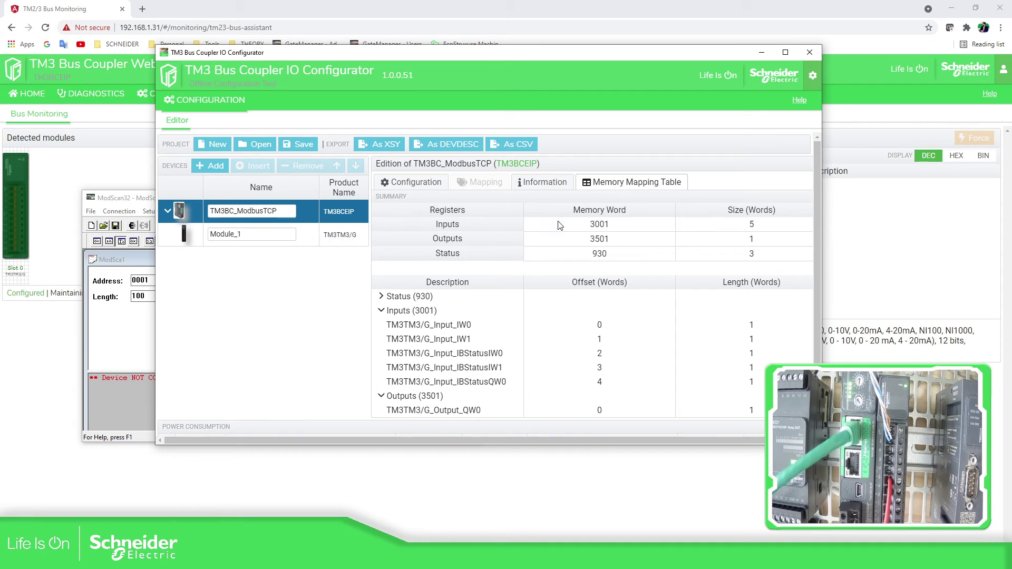
From Inputs word 3001, set ModScan32 to address 3002 with length 1, and minimize the configurator.
double_click(593, 225)
double_click(138, 281)
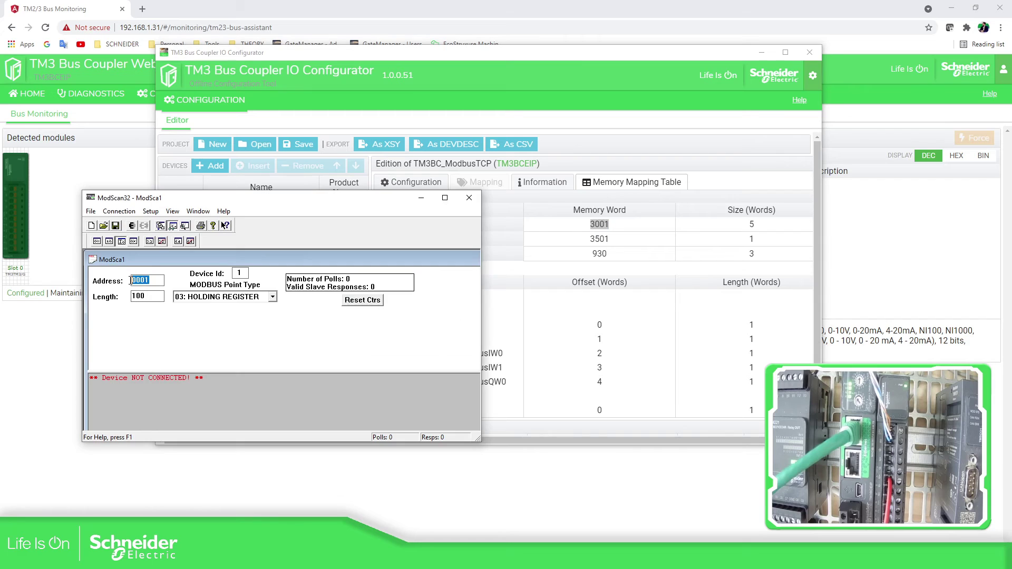
text(30)
double_click(155, 297)
text(1)
click(752, 52)
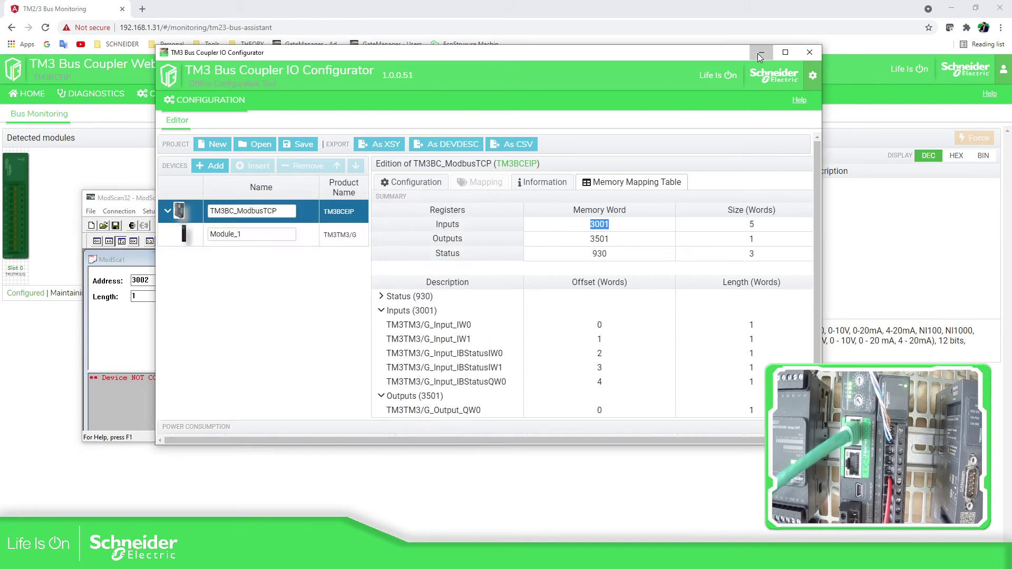
click(759, 52)
drag(332, 201, 341, 185)
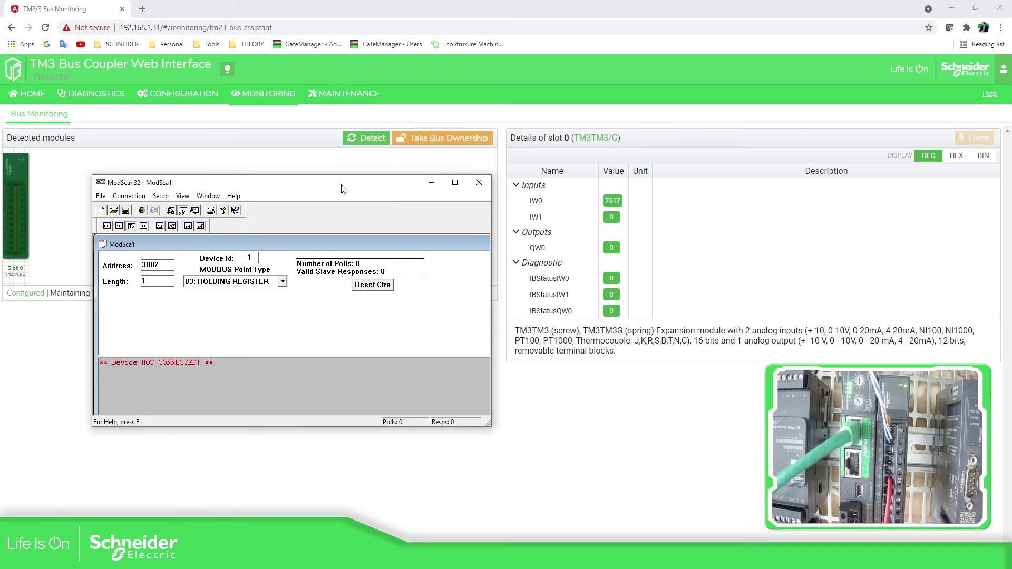
Connect ModScan32 to the Modbus TCP server 192.168.1.31 on port 502 to poll register 43002.
click(129, 196)
click(143, 207)
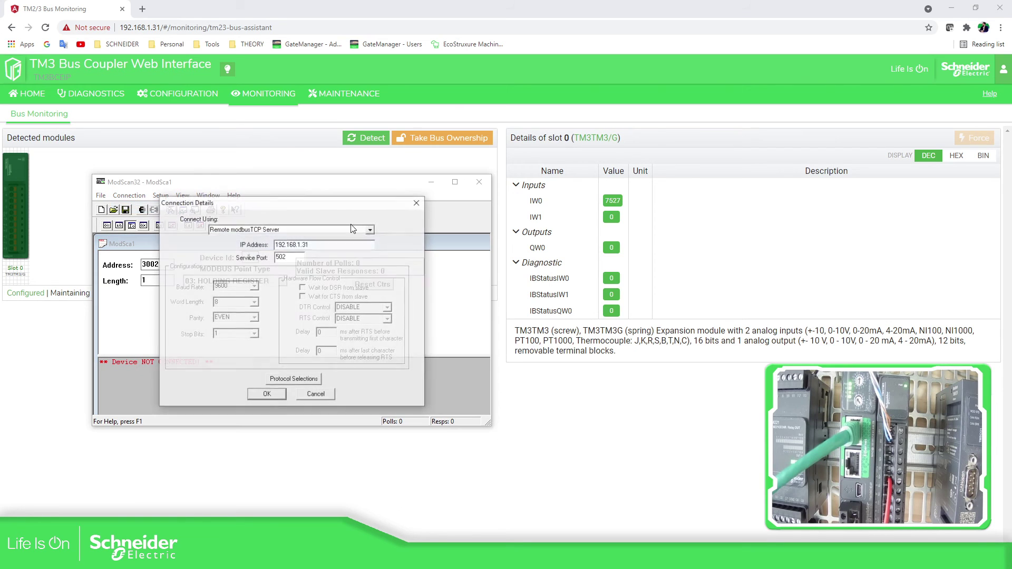
click(275, 394)
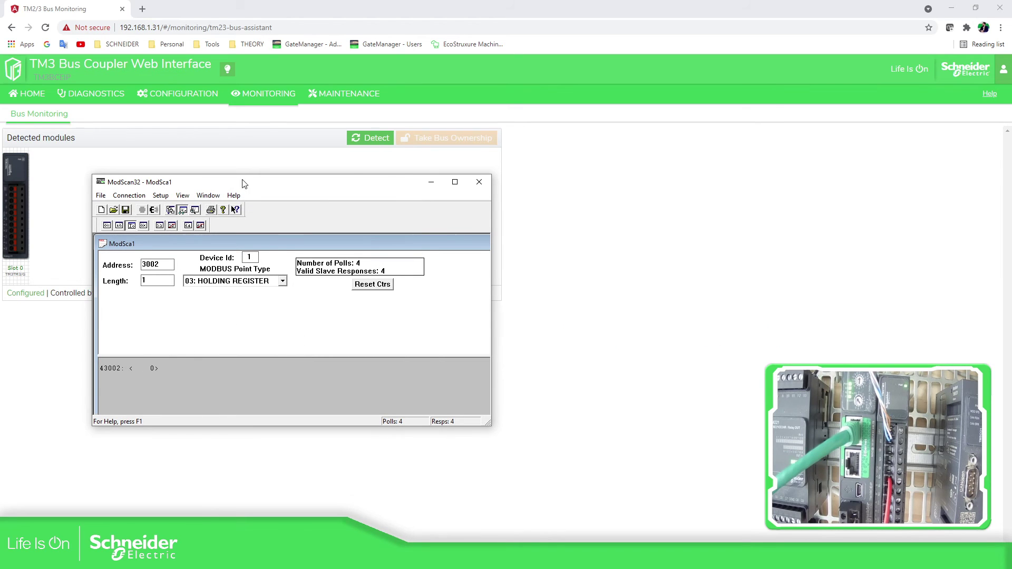
drag(239, 189, 324, 219)
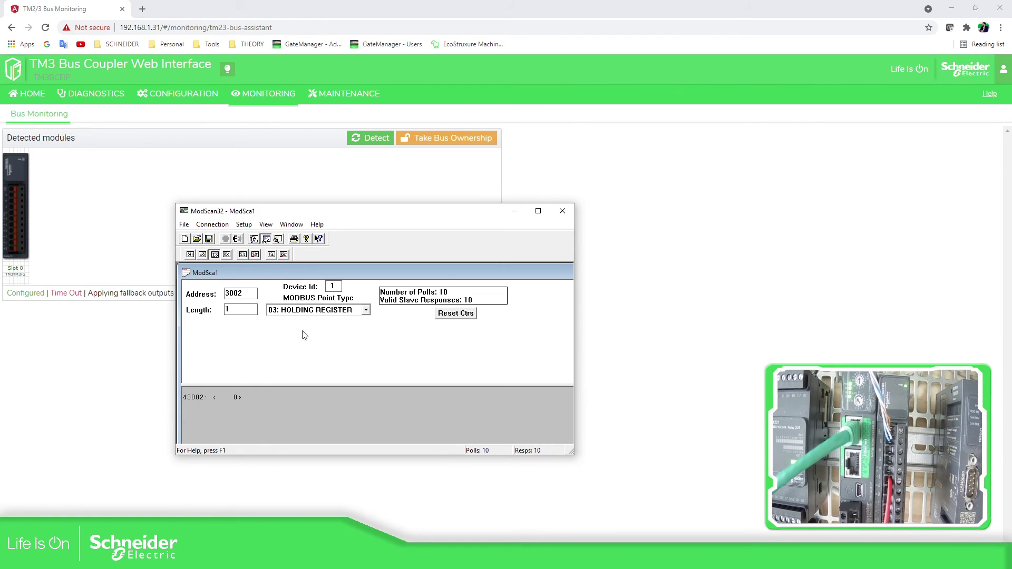
drag(315, 214, 353, 239)
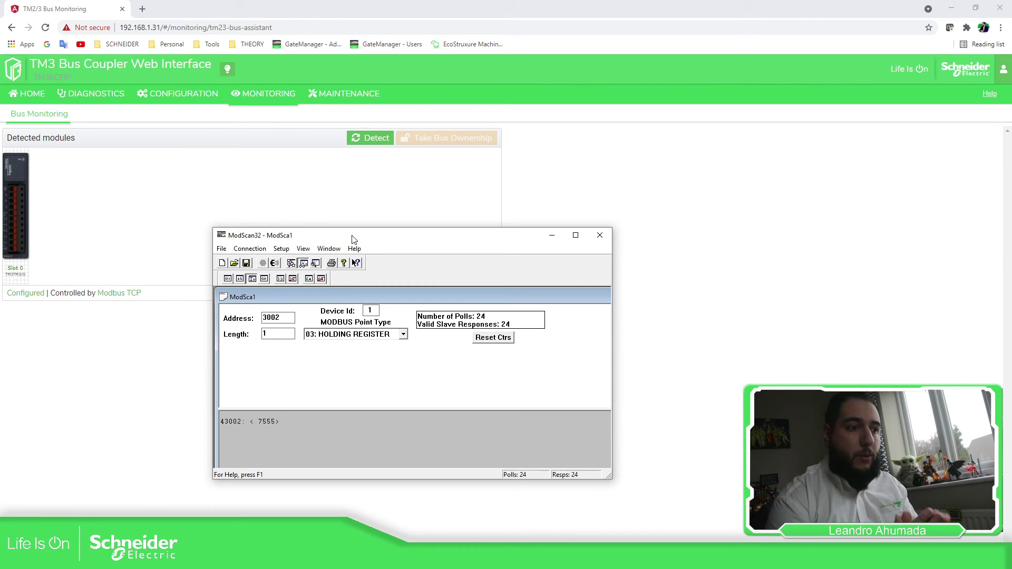
Change the ModScan32 display scan rate from 1000 to 100 milliseconds.
click(281, 248)
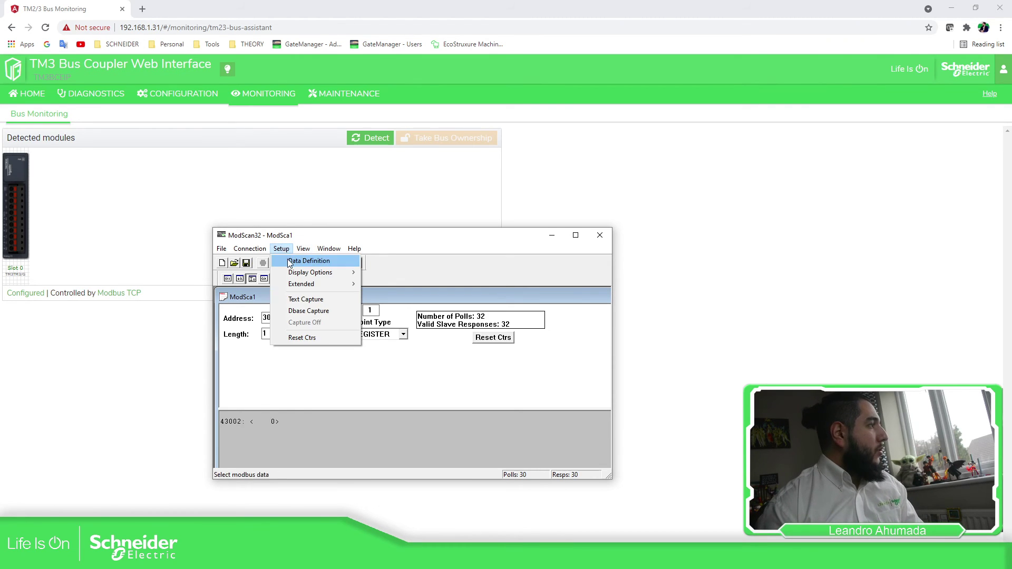
click(309, 261)
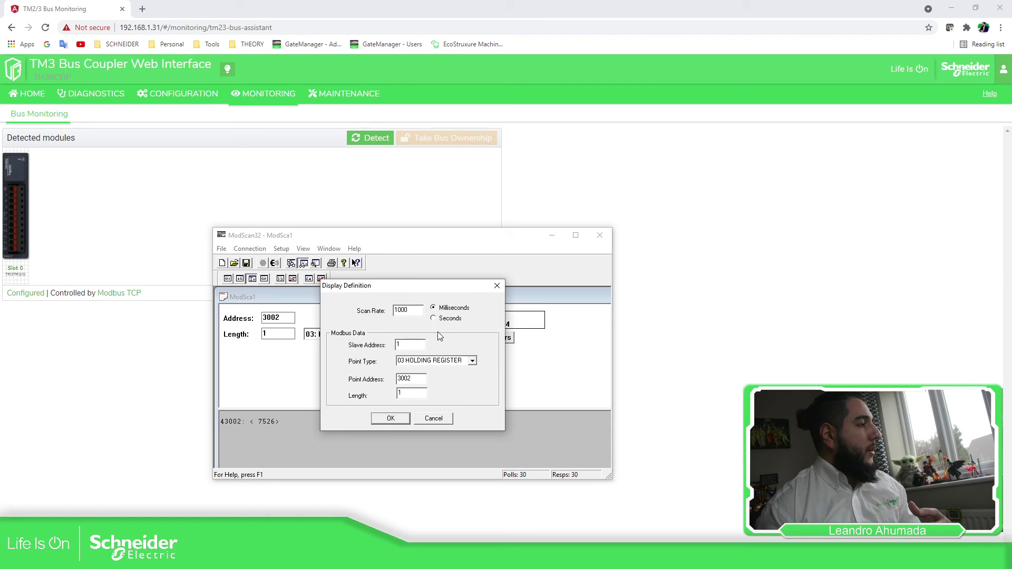
double_click(411, 312)
text(1)
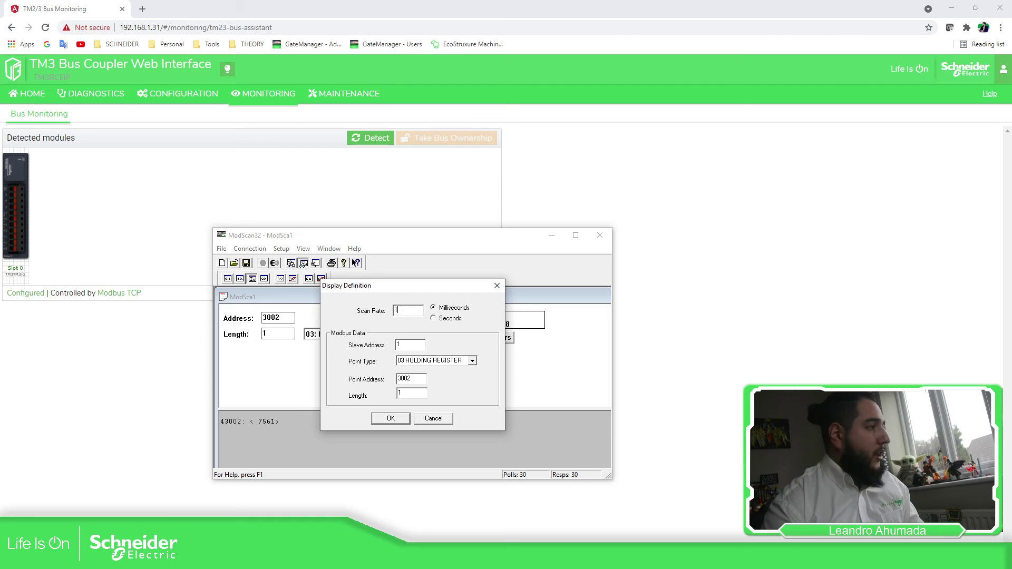
click(400, 420)
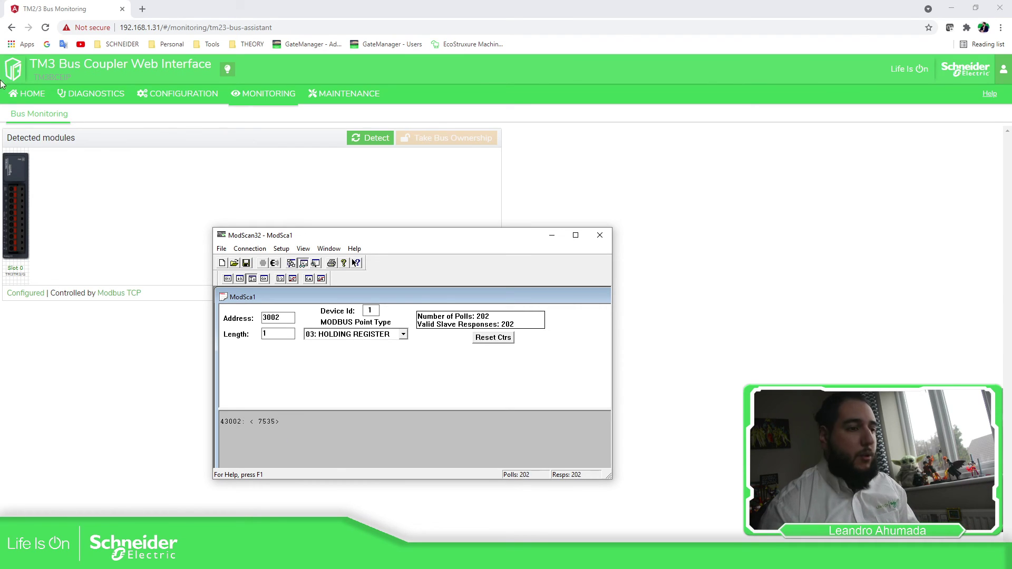
Re-detect the bus modules and display slot 0's live input and output values.
click(15, 205)
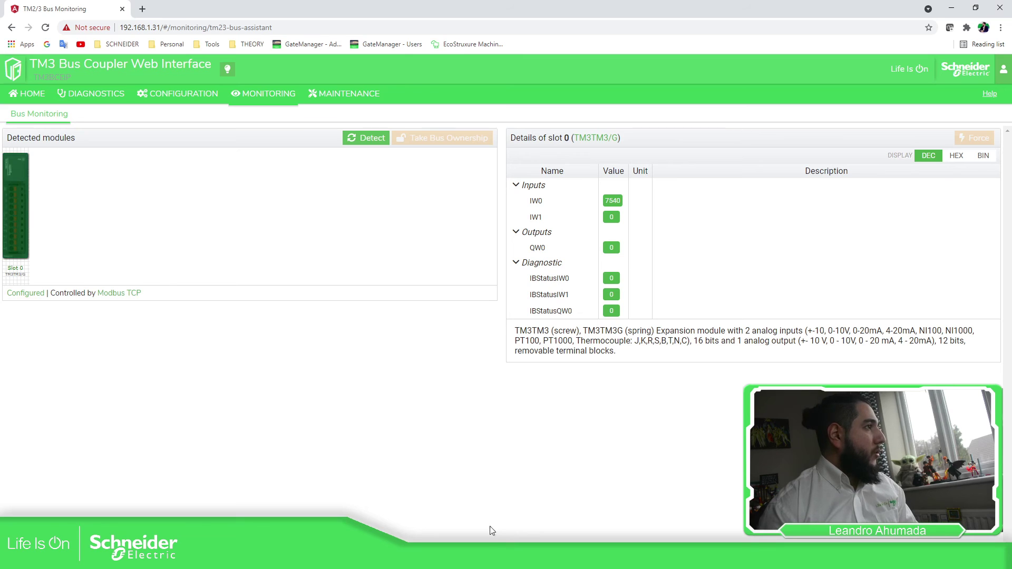
key(alt+Tab)
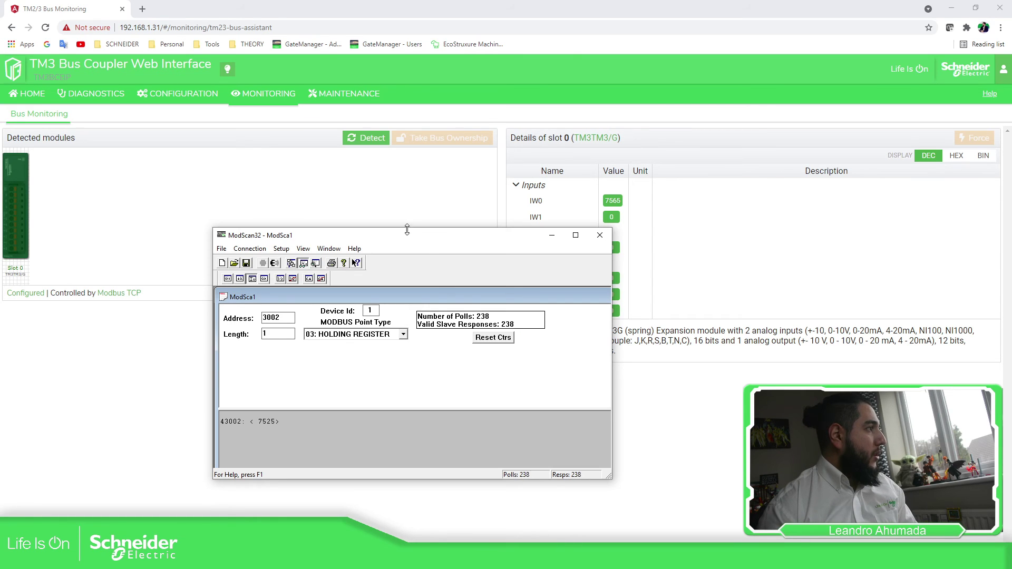
drag(403, 232, 286, 276)
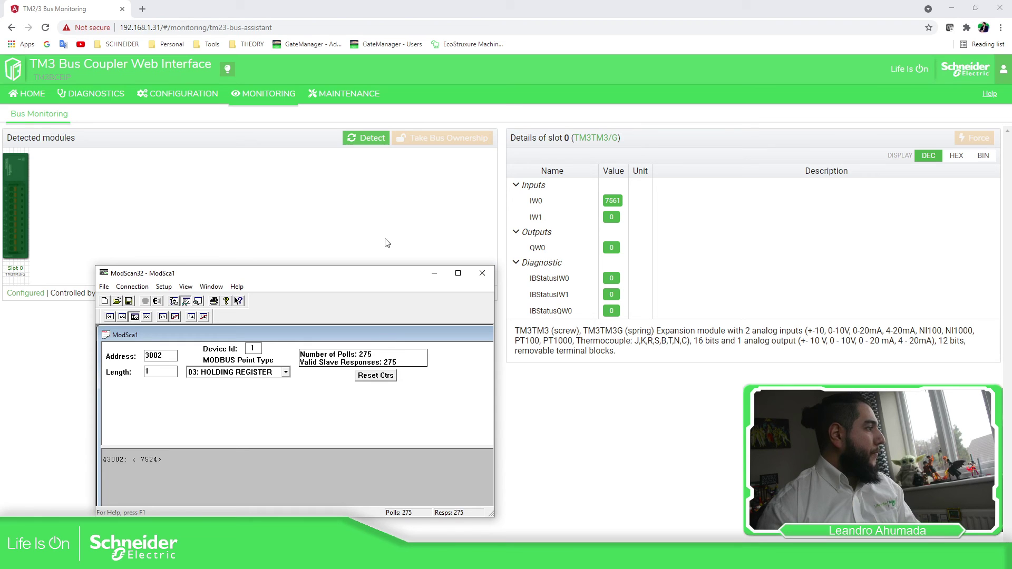
click(368, 139)
click(23, 221)
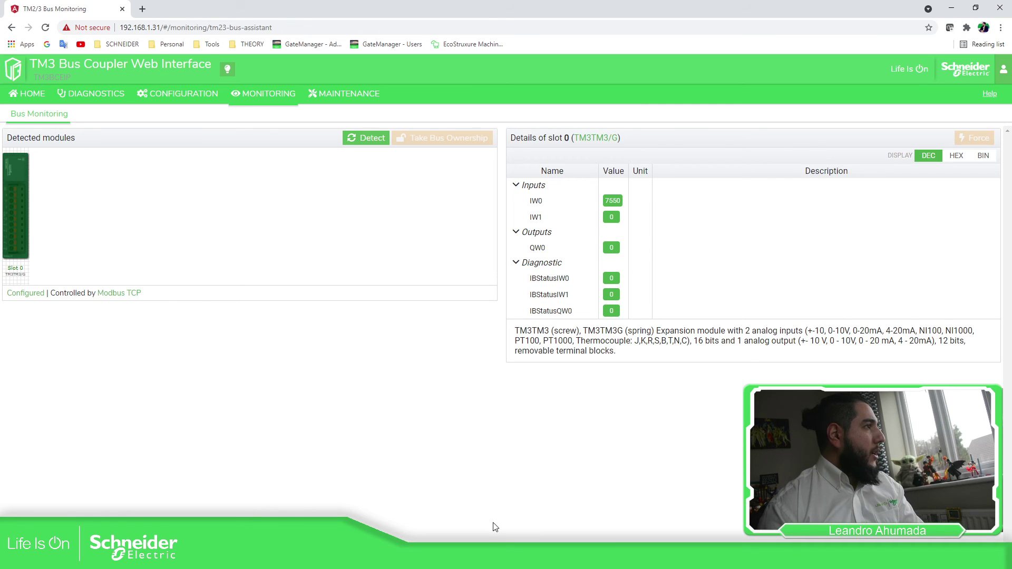
click(538, 448)
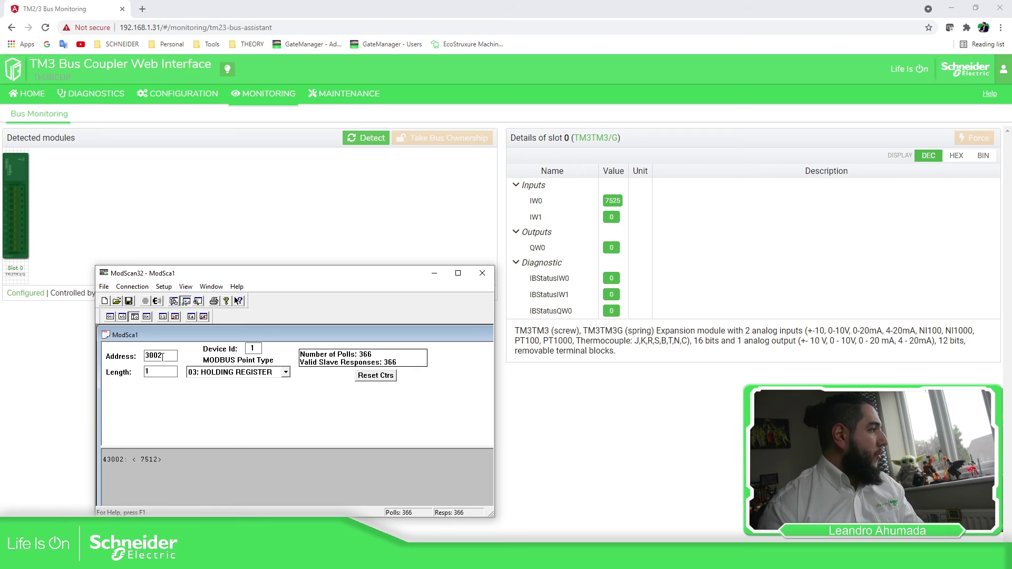
key(alt+Tab)
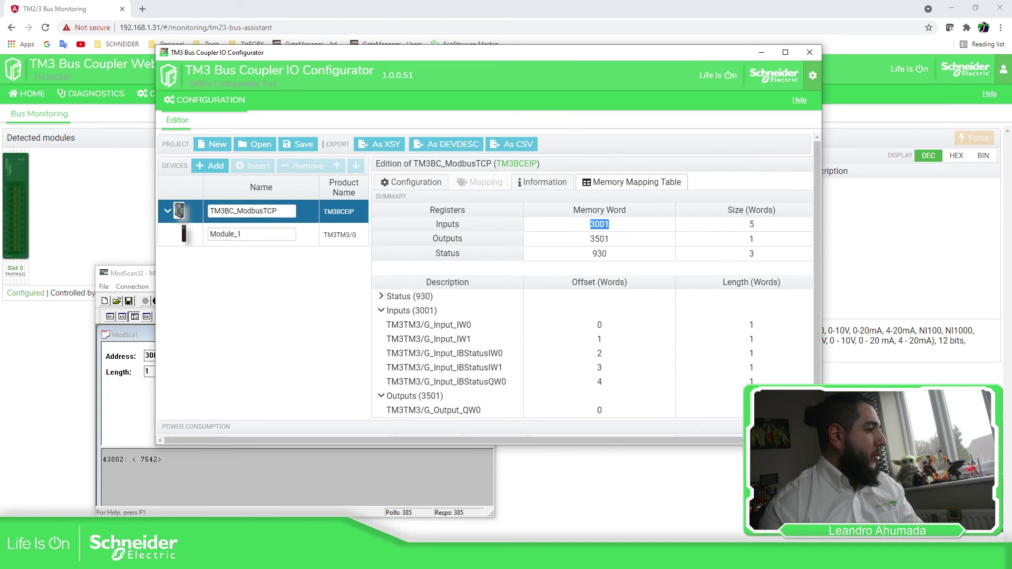
Using Outputs word 3501, set the ModScan32 address to 3502.
drag(590, 240, 609, 241)
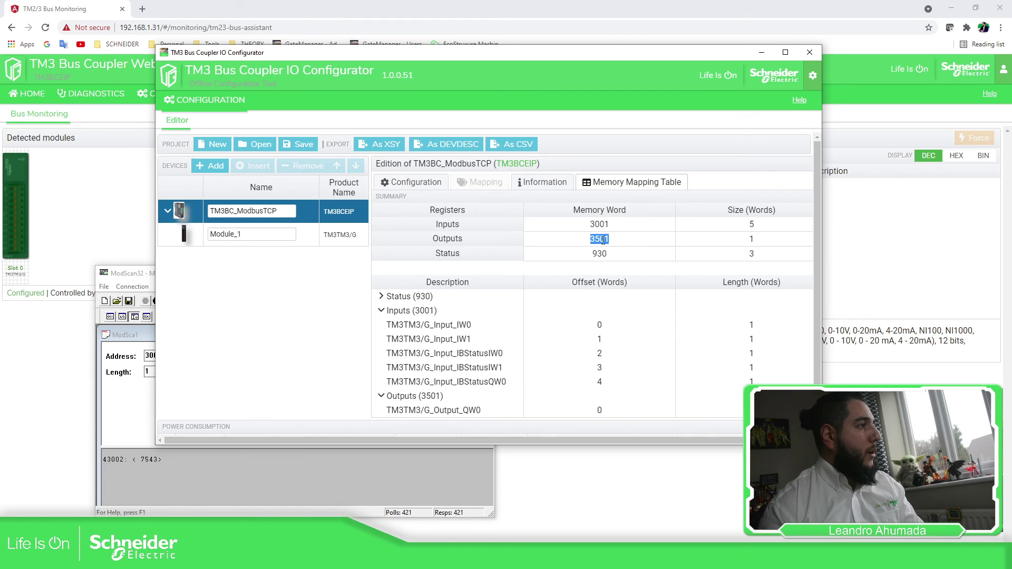
click(317, 480)
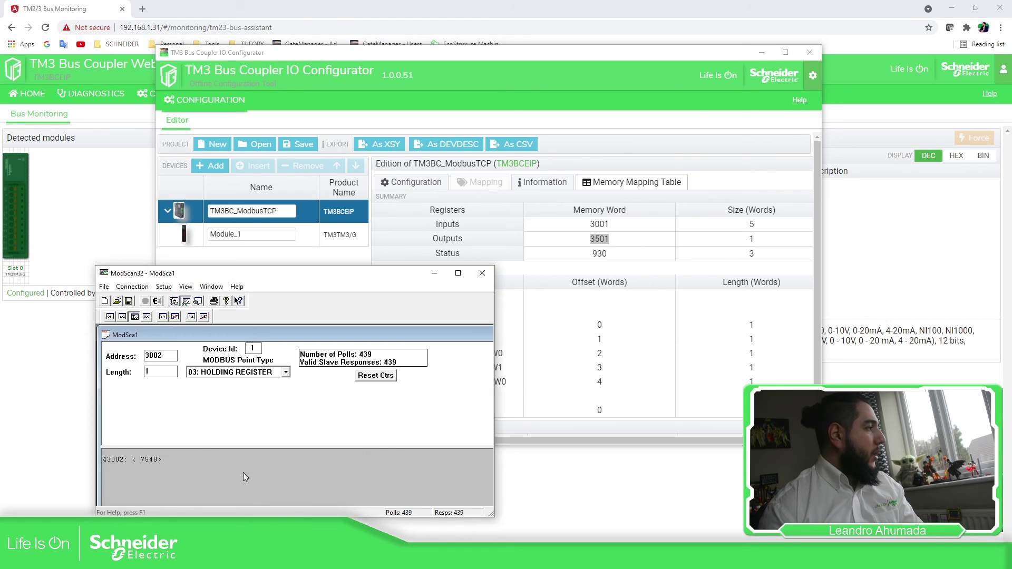
double_click(165, 355)
text(3502)
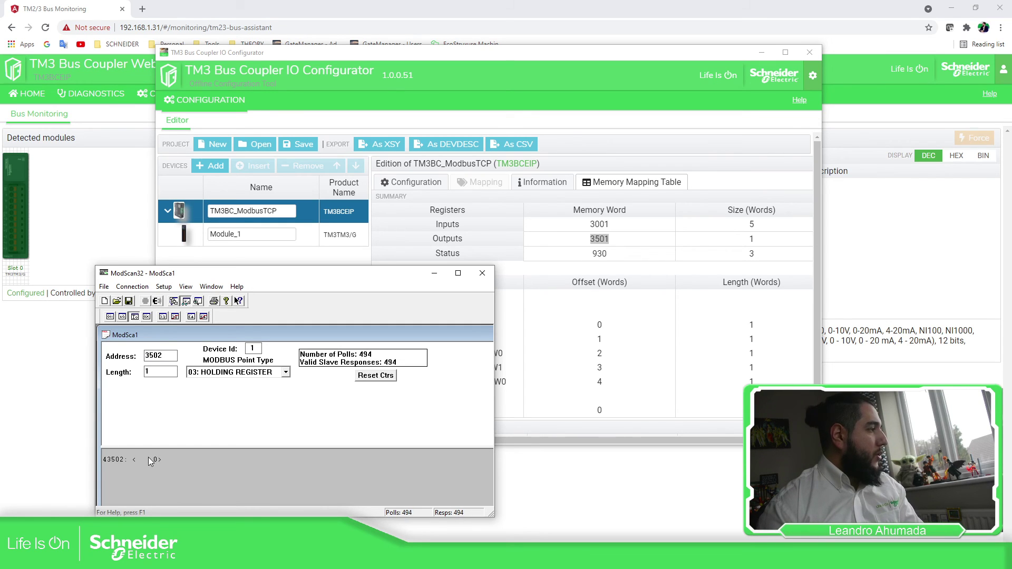
Write the value 46 to holding register 43502.
click(761, 52)
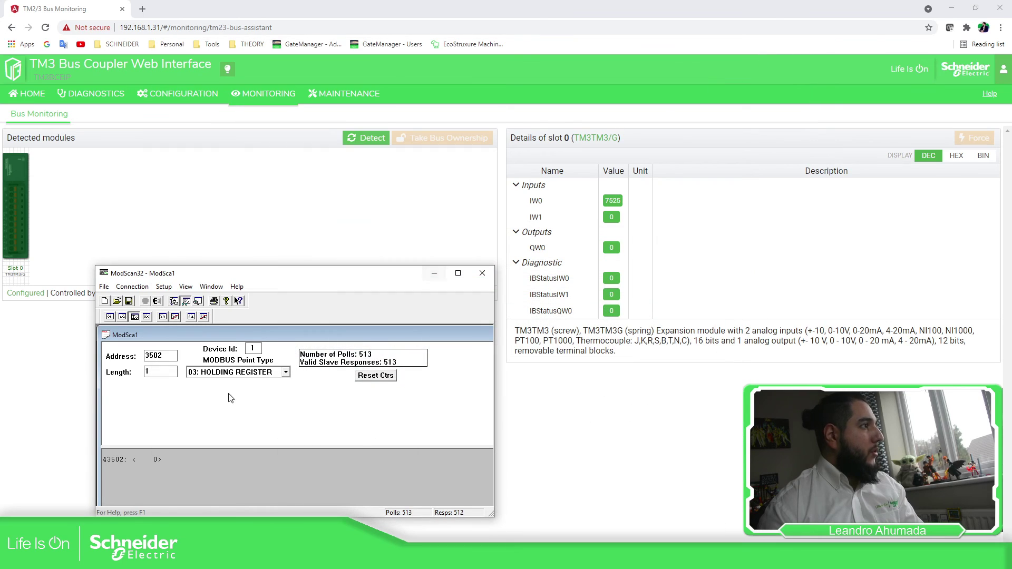
double_click(153, 460)
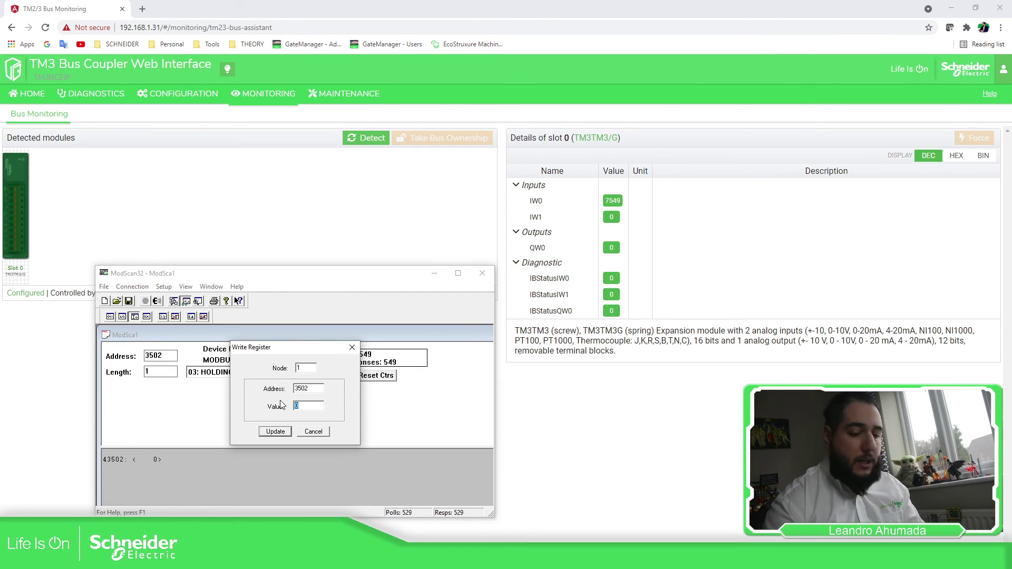
text(46)
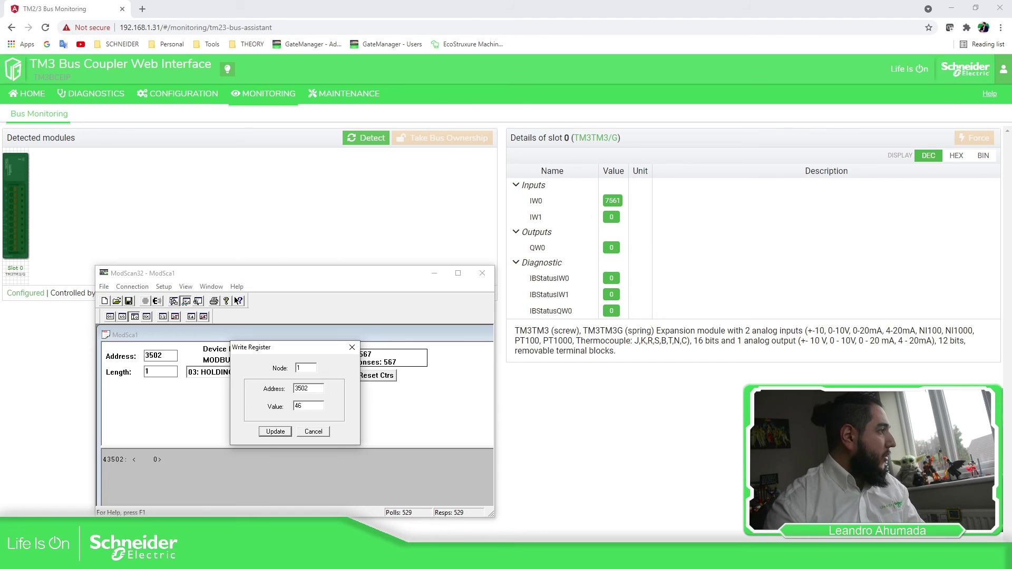
click(281, 433)
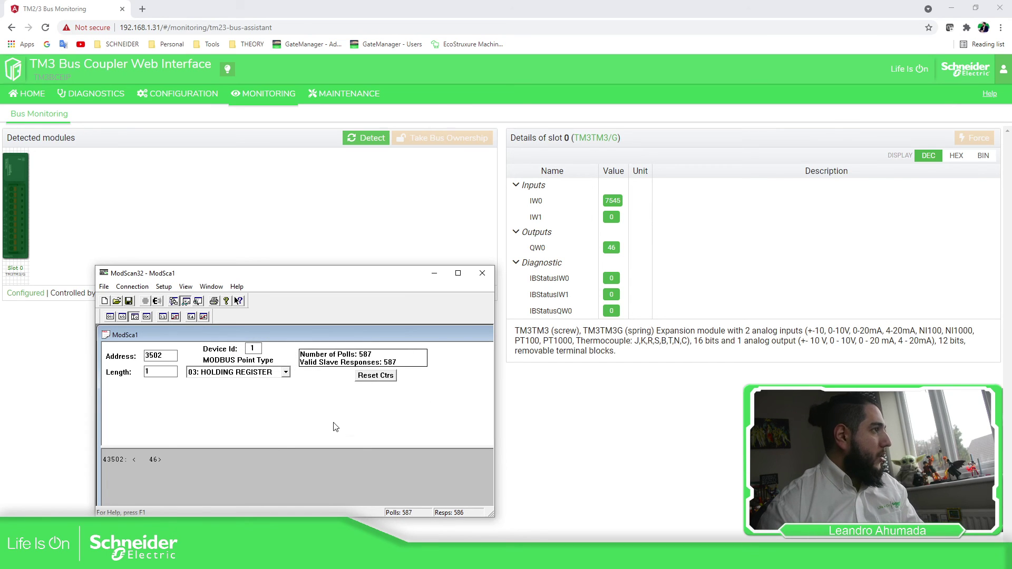